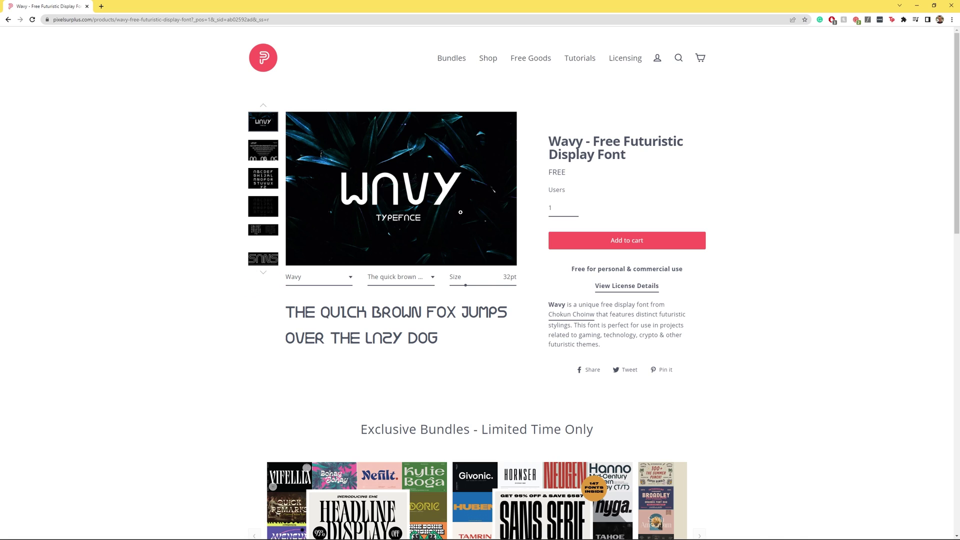
Step: Look through the enlarged preview images of the Wavy display font and add the free font for 1 user to the cart
click(258, 134)
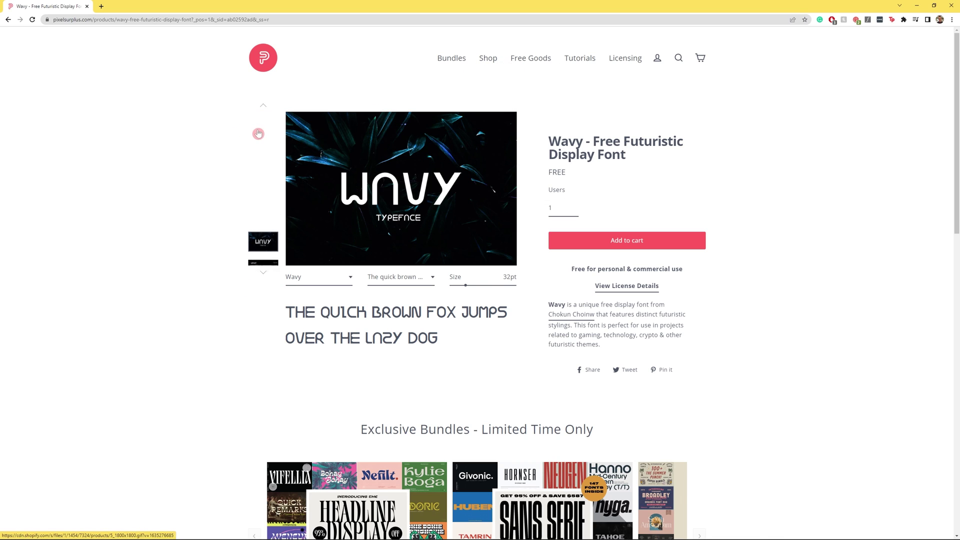
click(488, 153)
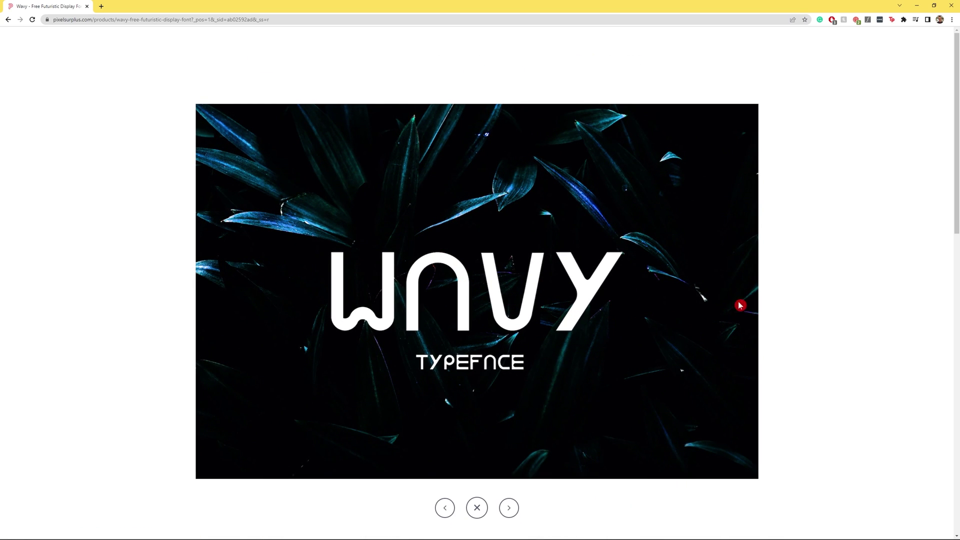
click(504, 513)
click(504, 514)
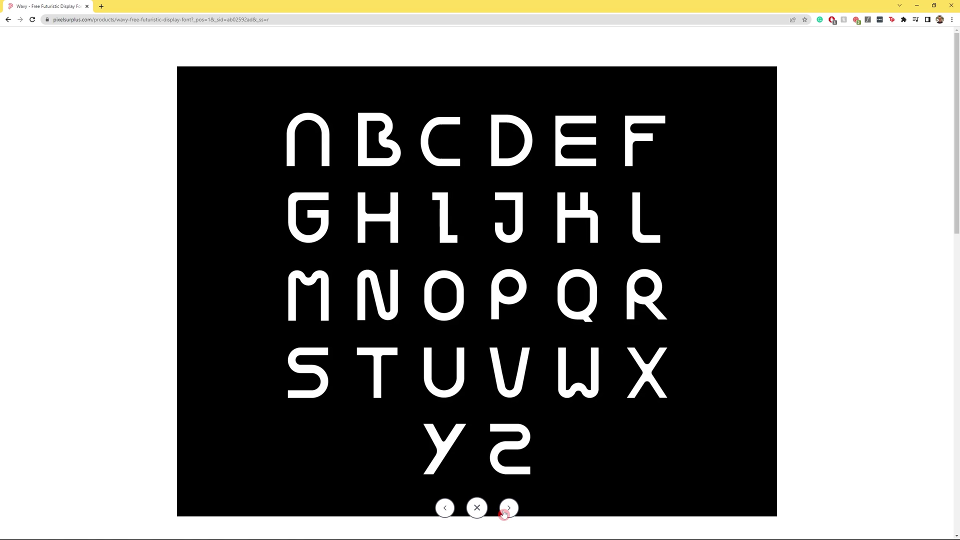
click(504, 513)
click(503, 513)
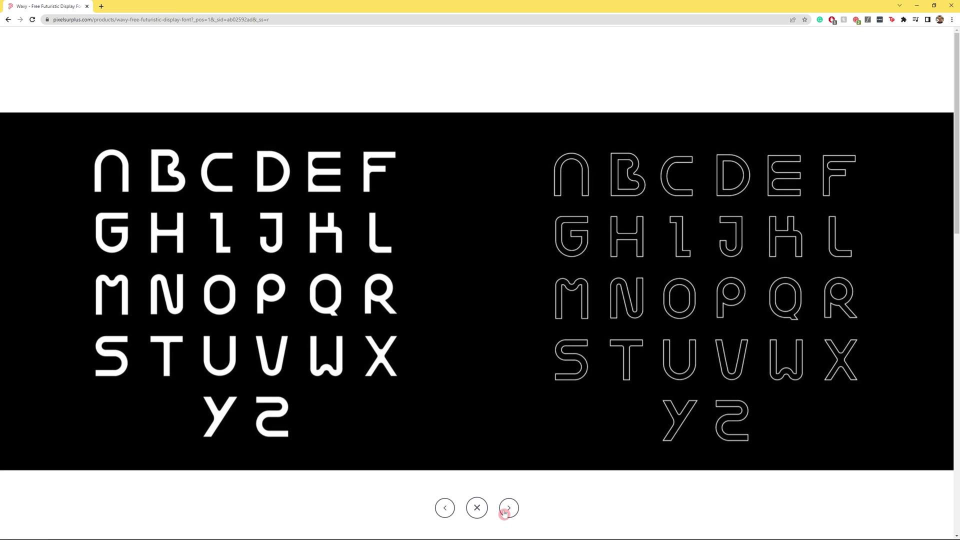
click(503, 513)
click(504, 513)
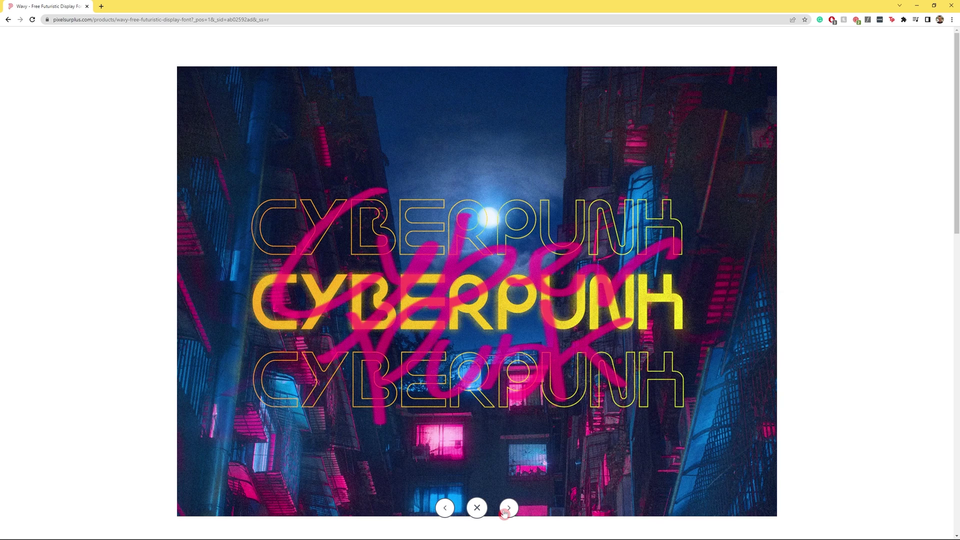
click(504, 514)
click(504, 514)
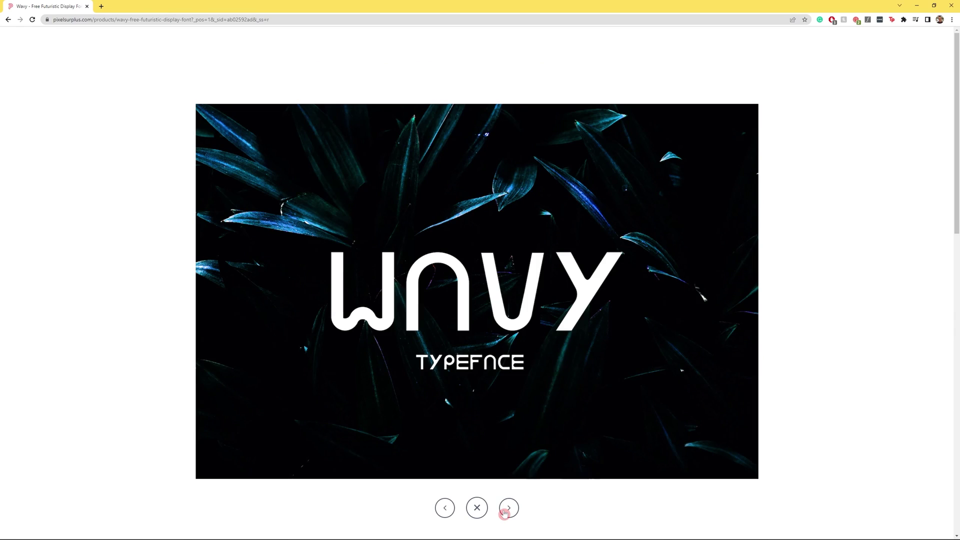
click(478, 507)
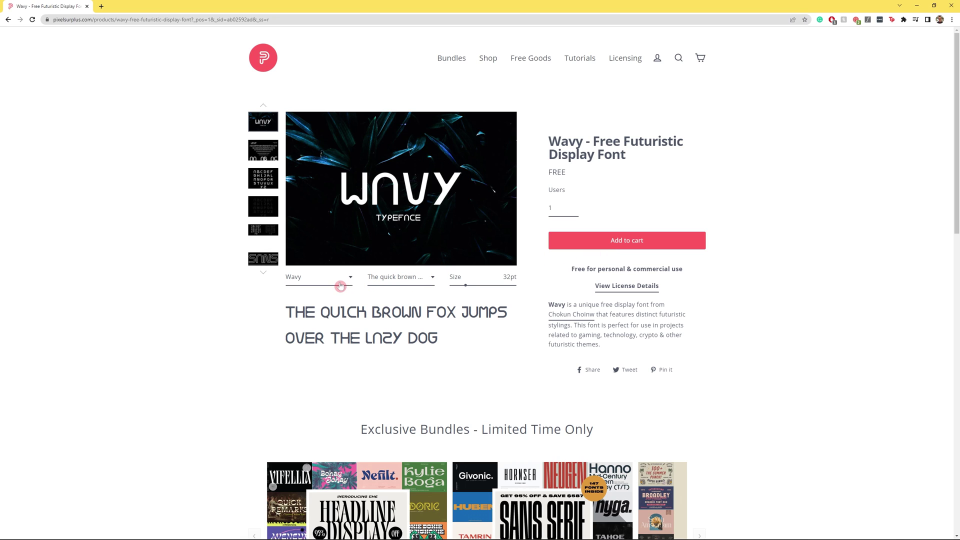
click(620, 245)
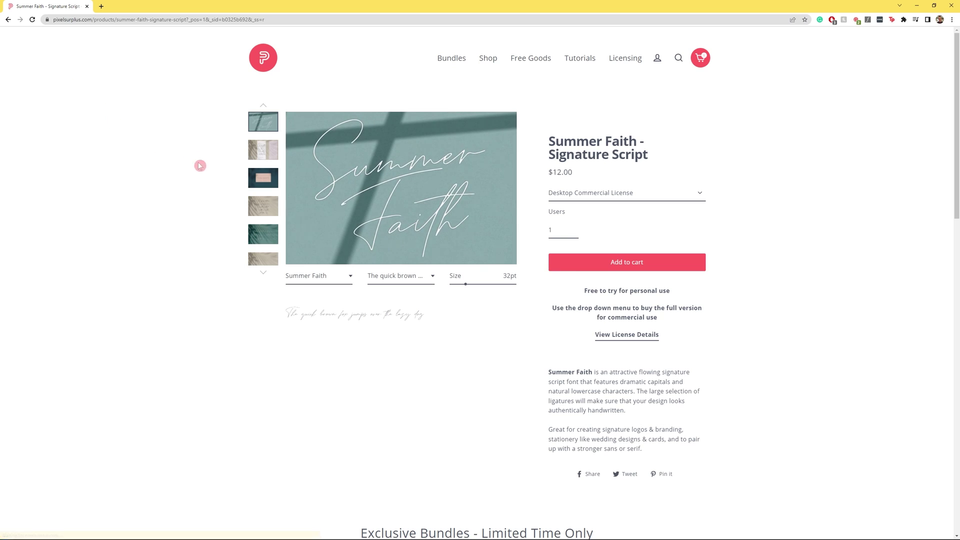
Step: Examine the enlarged preview images of the Summer Faith signature script, including its business card, quote and character set samples
click(372, 214)
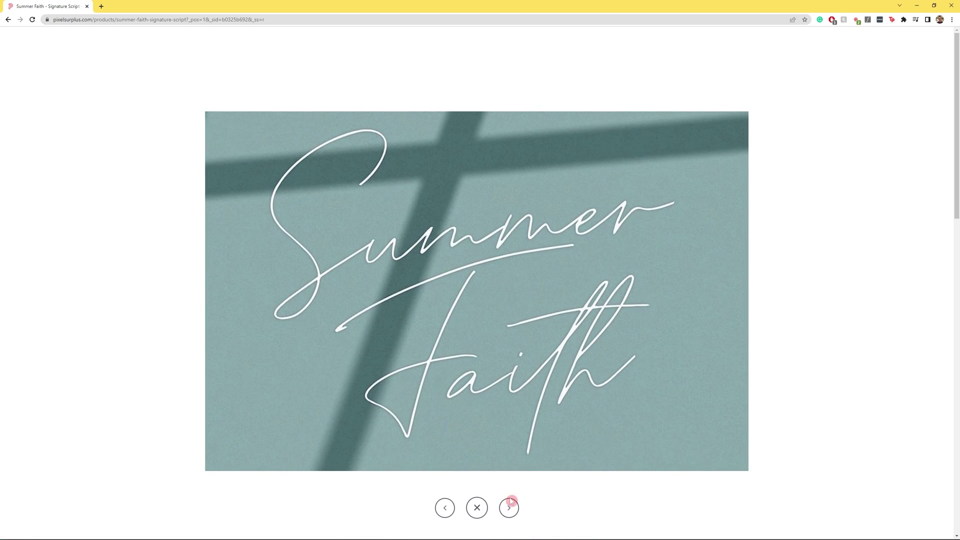
click(508, 508)
click(509, 508)
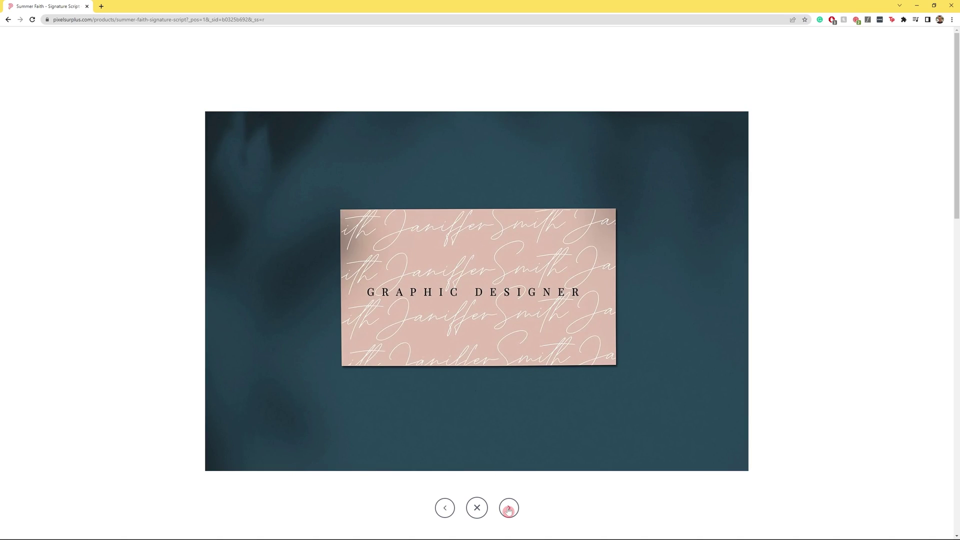
click(508, 508)
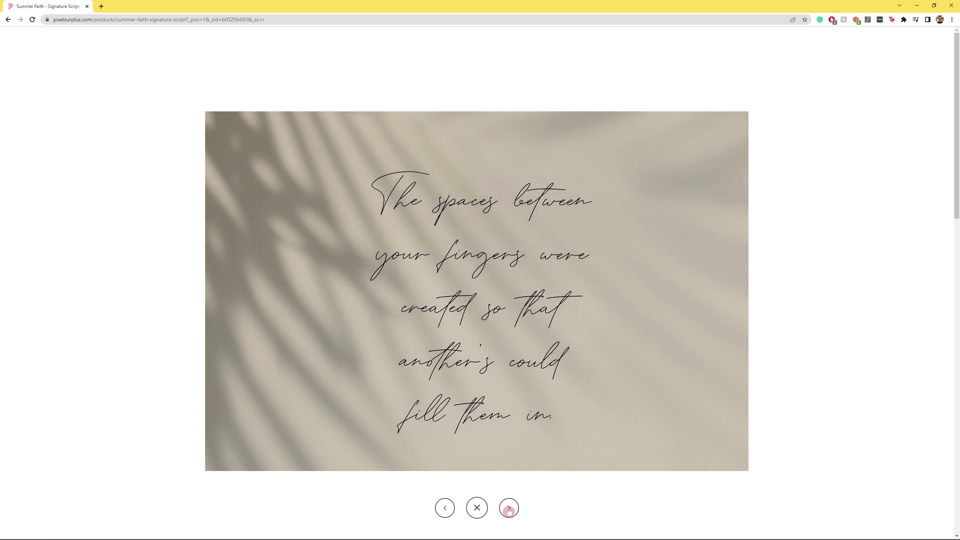
click(508, 508)
click(508, 508)
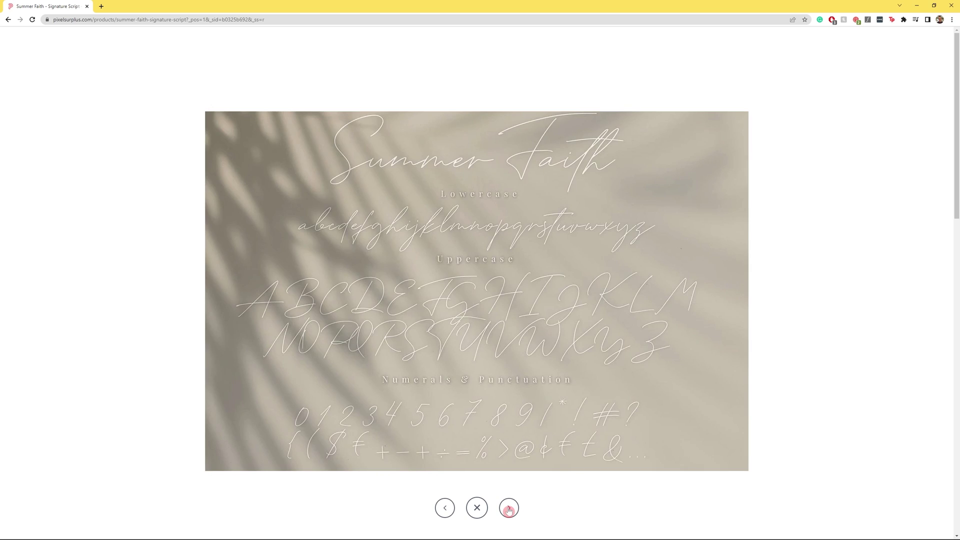
click(508, 507)
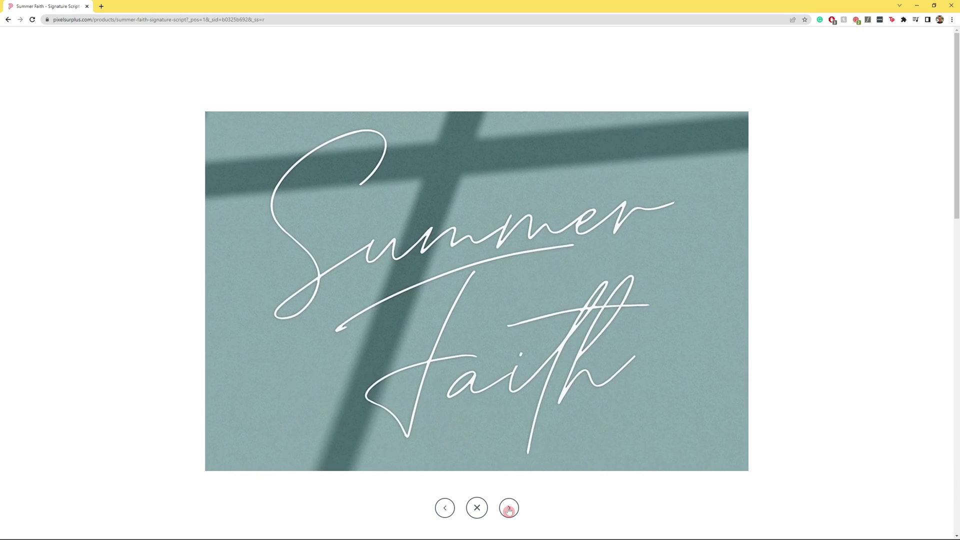
click(480, 507)
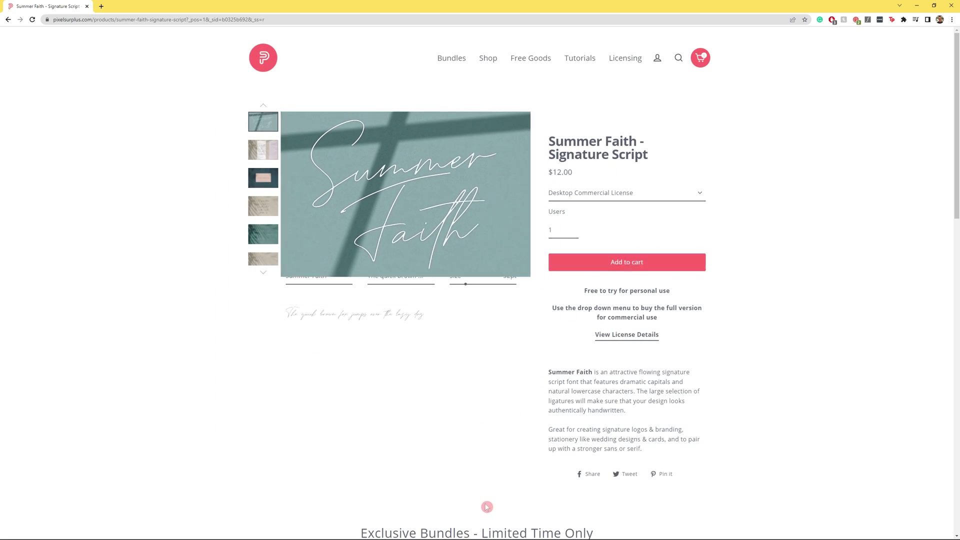
Step: Choose the Free - Personal Use License for Summer Faith, add it to the cart and check out
click(638, 198)
click(636, 215)
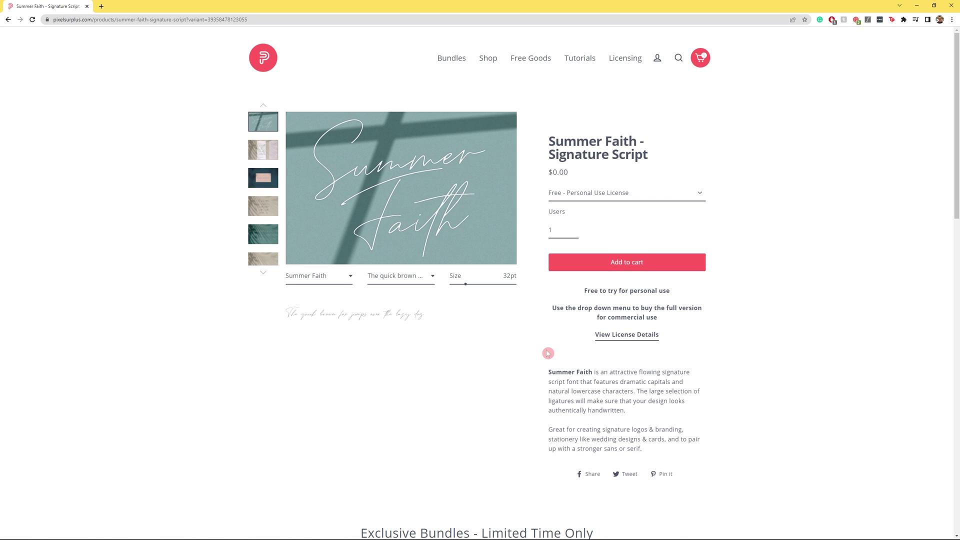
click(582, 263)
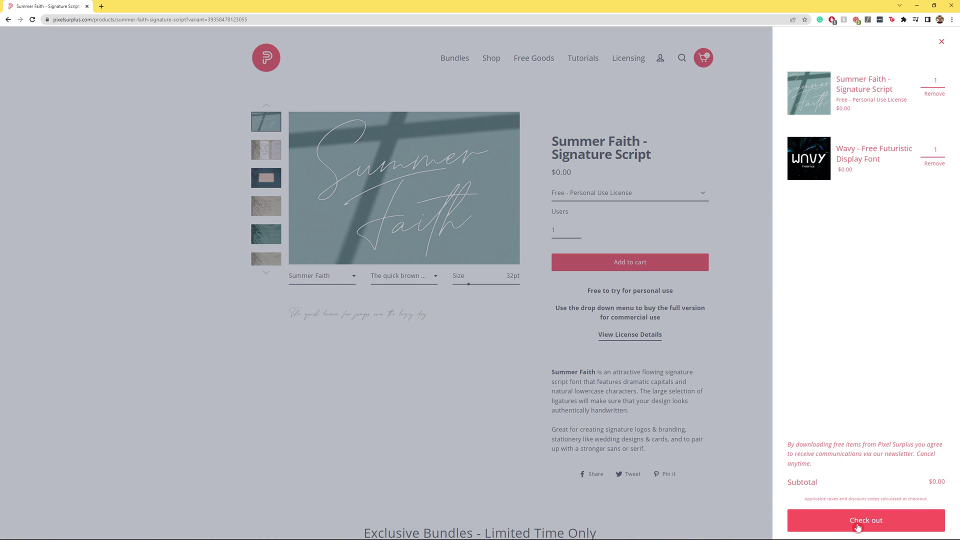
click(857, 526)
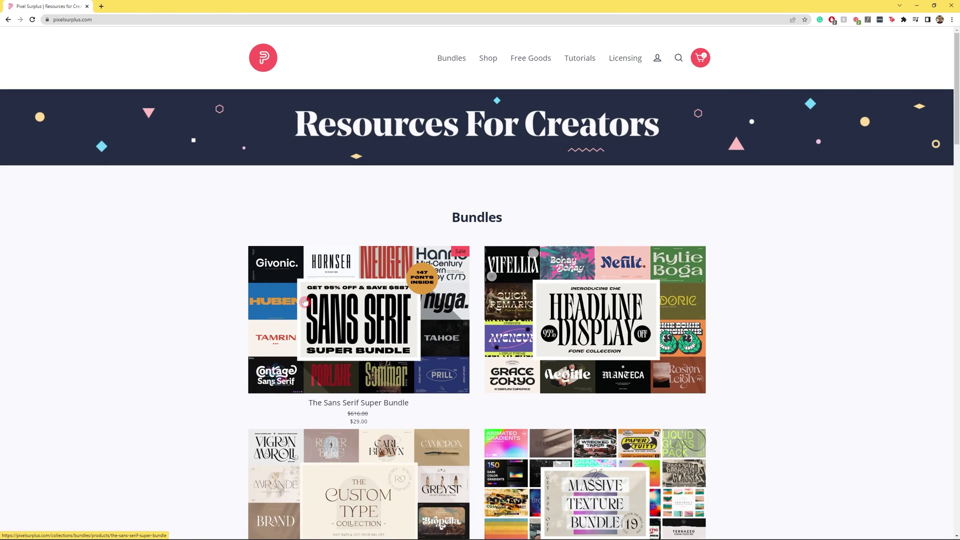
Step: Browse the font and texture bundles on the Pixel Surplus home page
scroll(600, 284, down, 3)
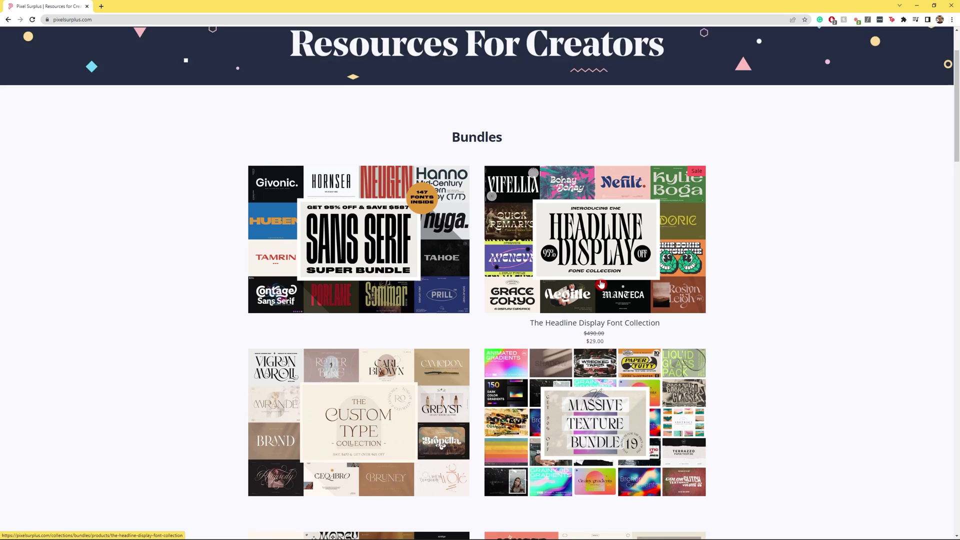
scroll(600, 284, down, 2)
scroll(602, 284, down, 3)
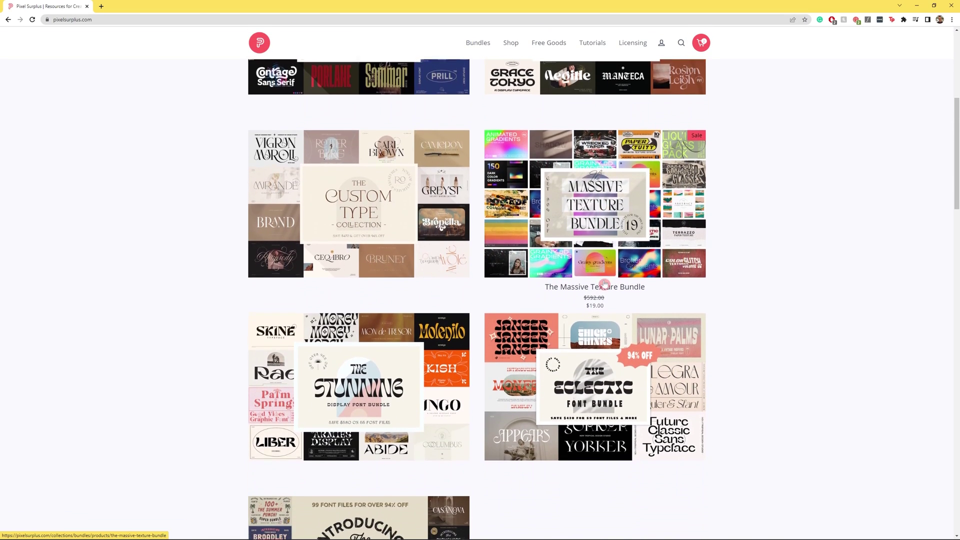
scroll(604, 284, up, 4)
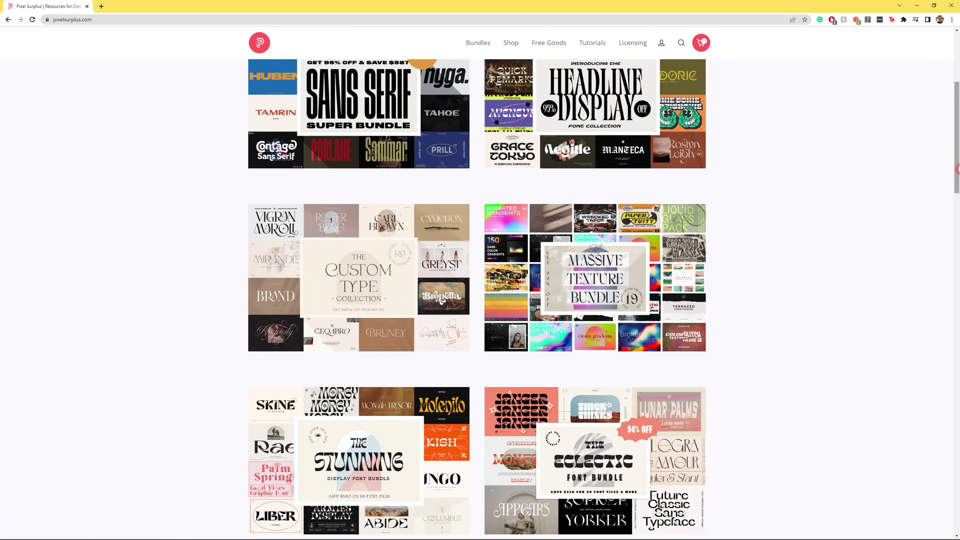
drag(956, 169, 957, 139)
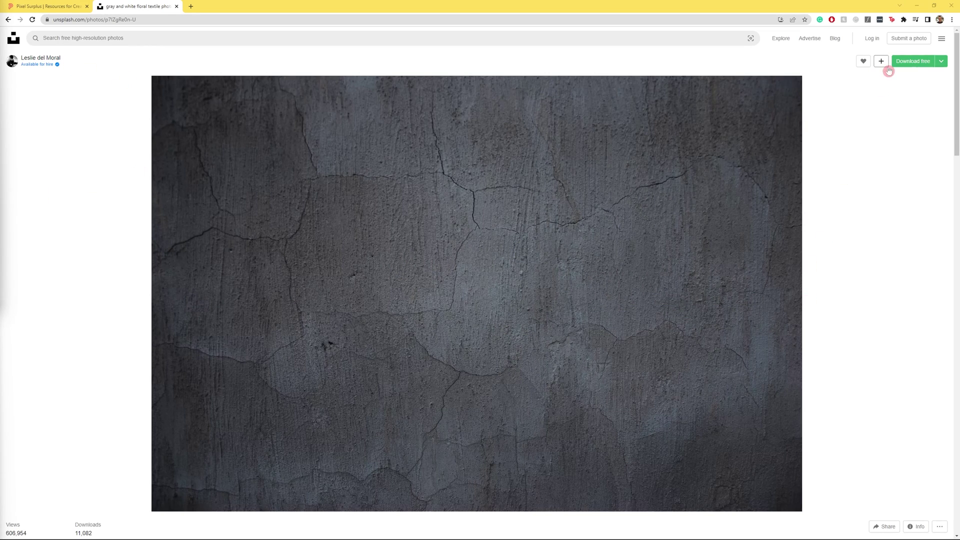
Step: Download the free dark cracked wall texture photo from Unsplash
click(922, 62)
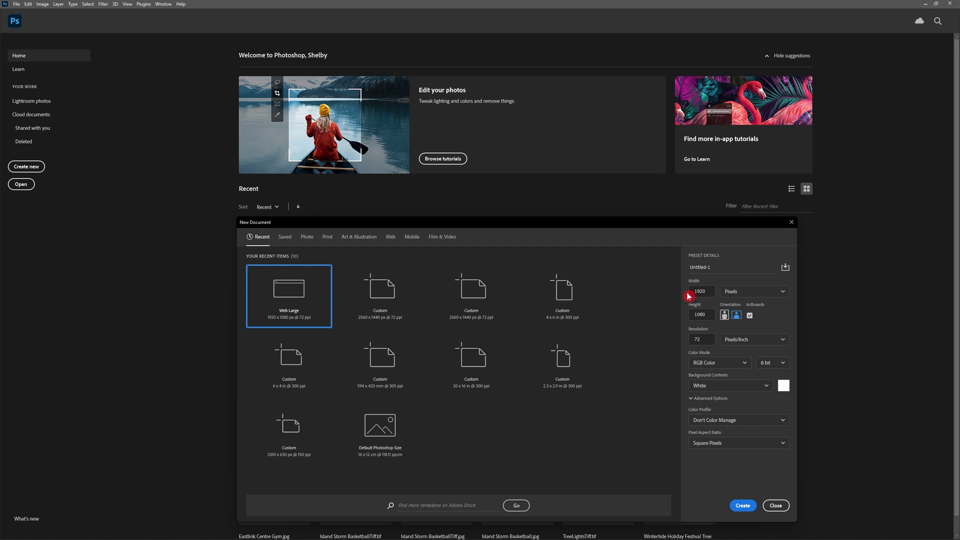
Step: In Photoshop, create a 1920 x 1080 px, 72 ppi artboard document and place the wall texture, scaled up to cover the full artboard
click(743, 505)
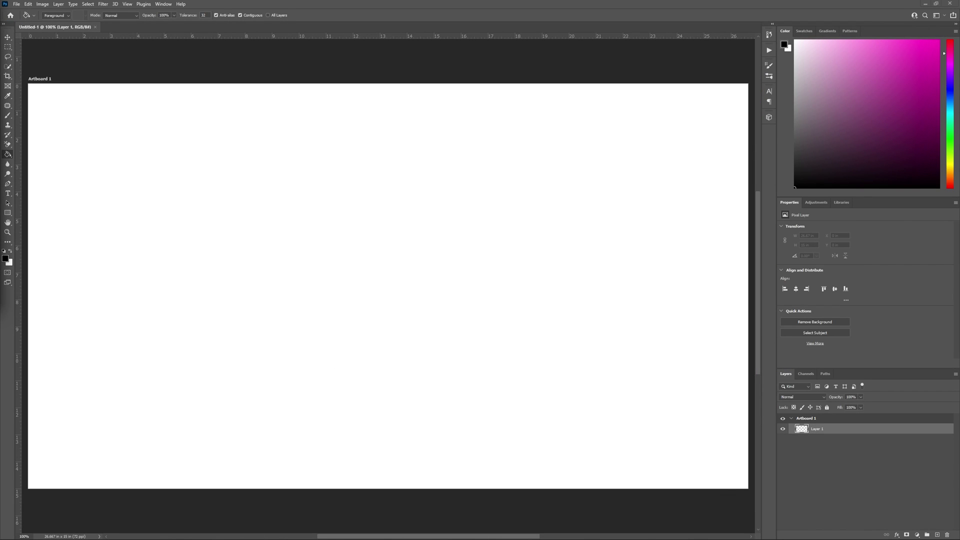
drag(336, 253, 368, 256)
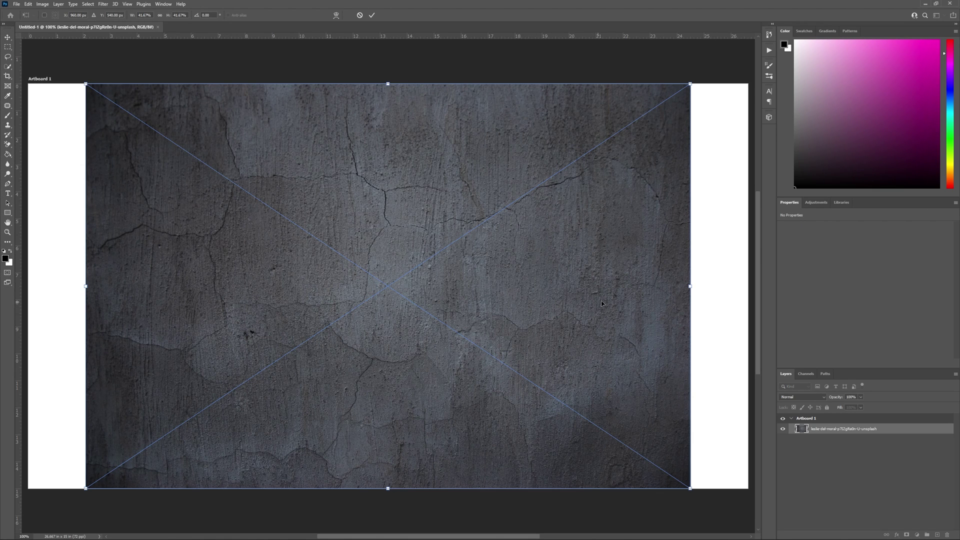
drag(689, 285, 749, 286)
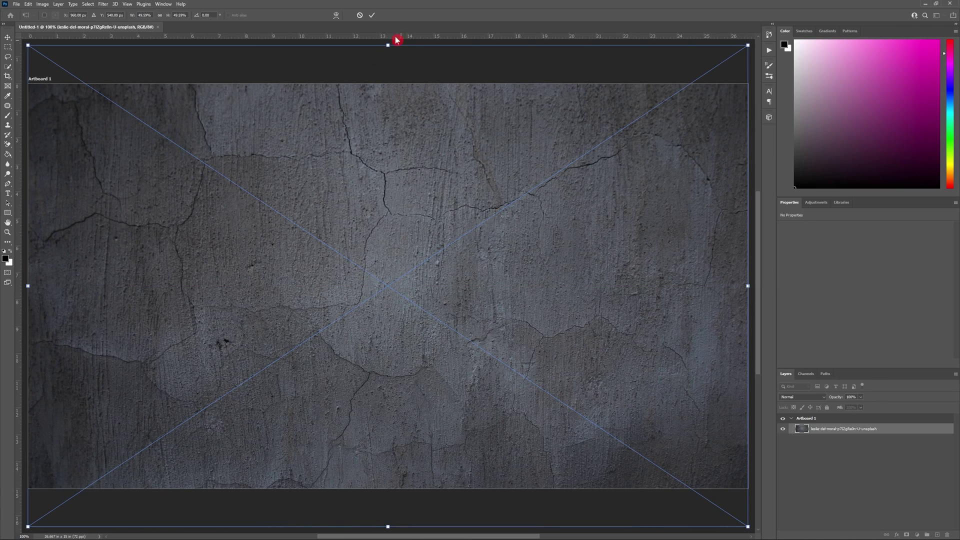
click(372, 15)
click(372, 15)
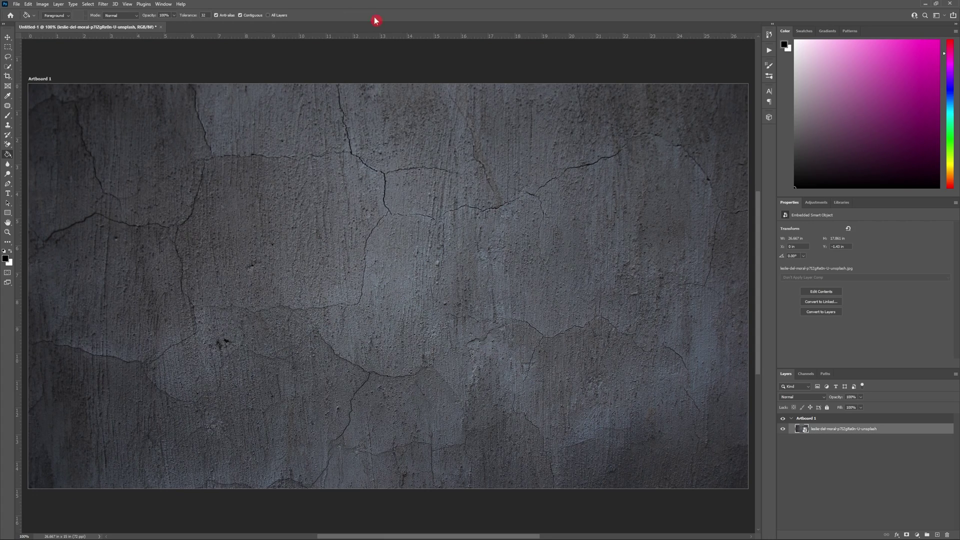
Step: Darken the wall texture with a Brightness/Contrast adjustment of brightness -110 and contrast 50
click(43, 5)
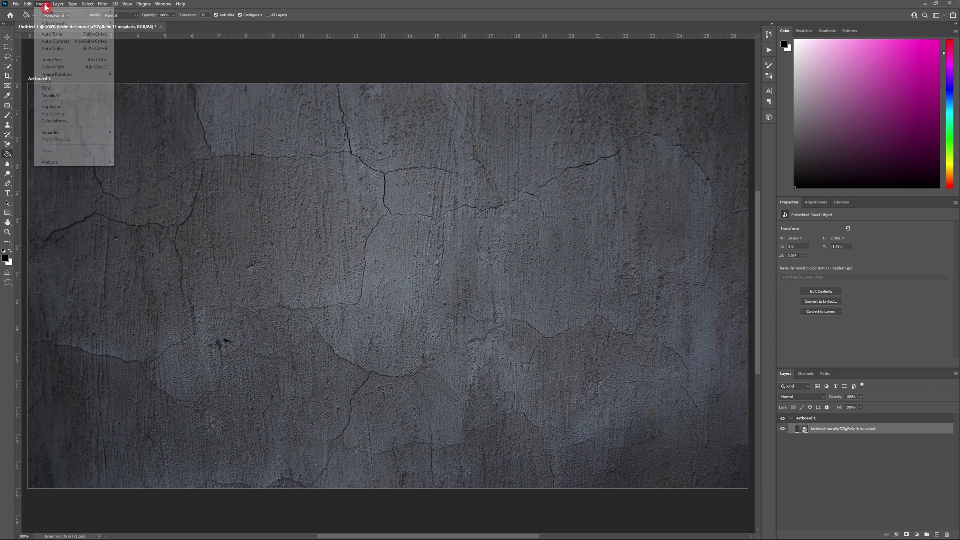
mouse_move(61, 23)
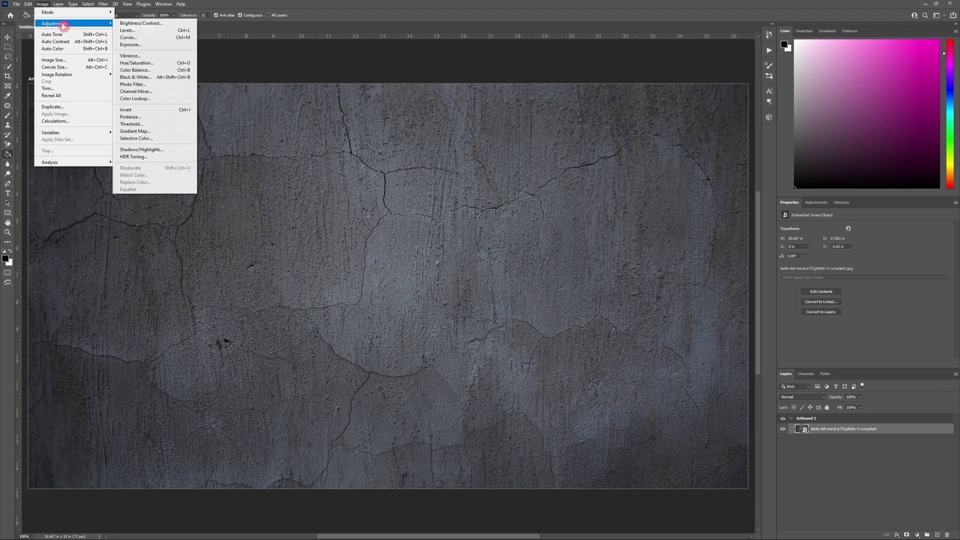
click(132, 24)
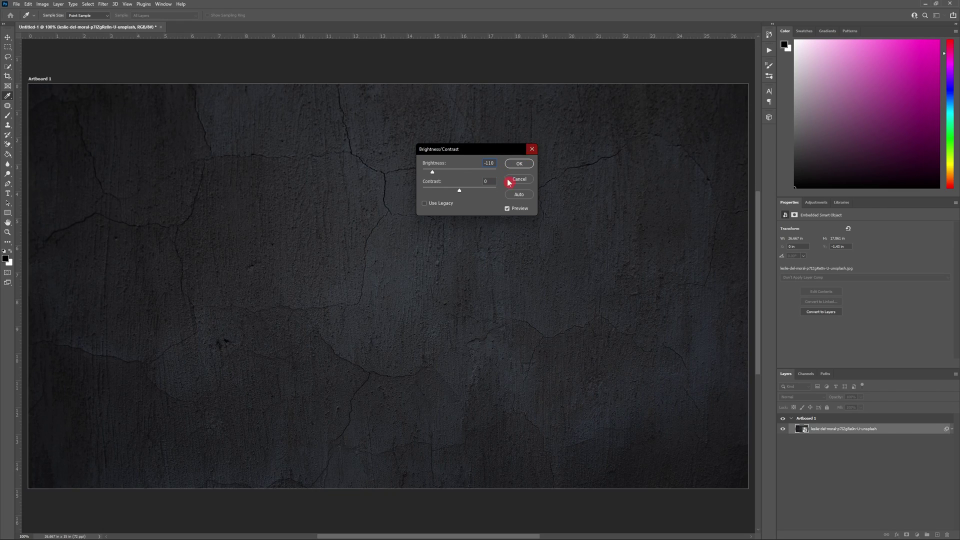
click(490, 179)
text(50)
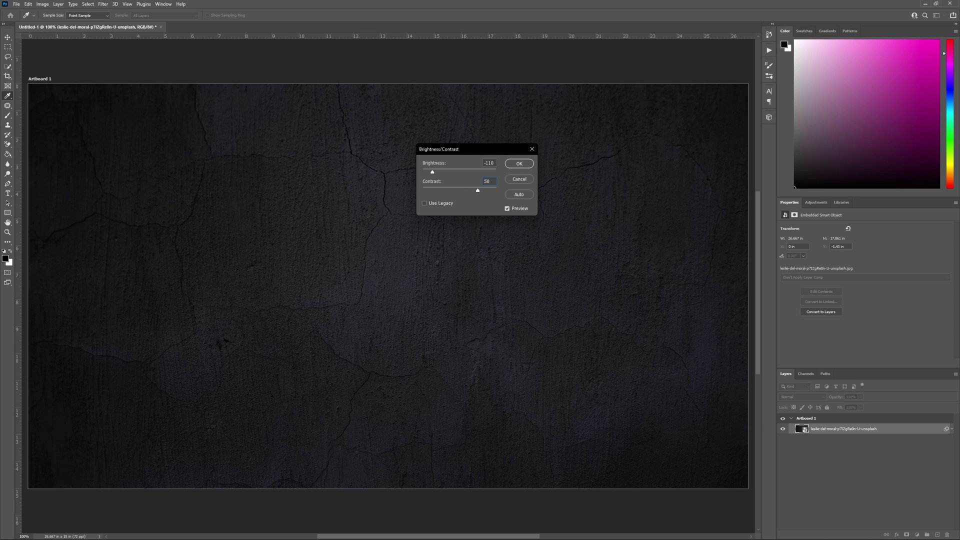
click(528, 165)
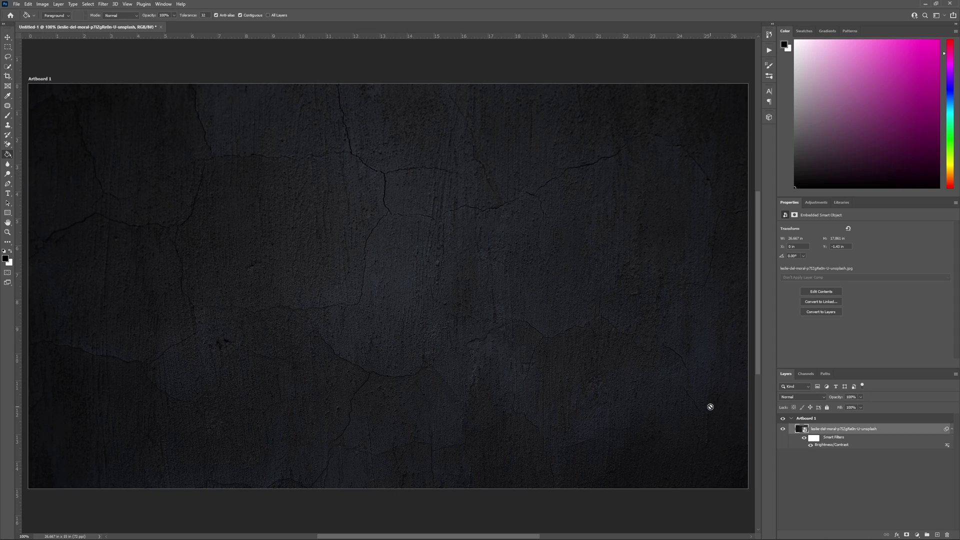
Step: Add a new layer above the texture, fill it with black using the Paint Bucket and lower its opacity to about 29%
click(937, 534)
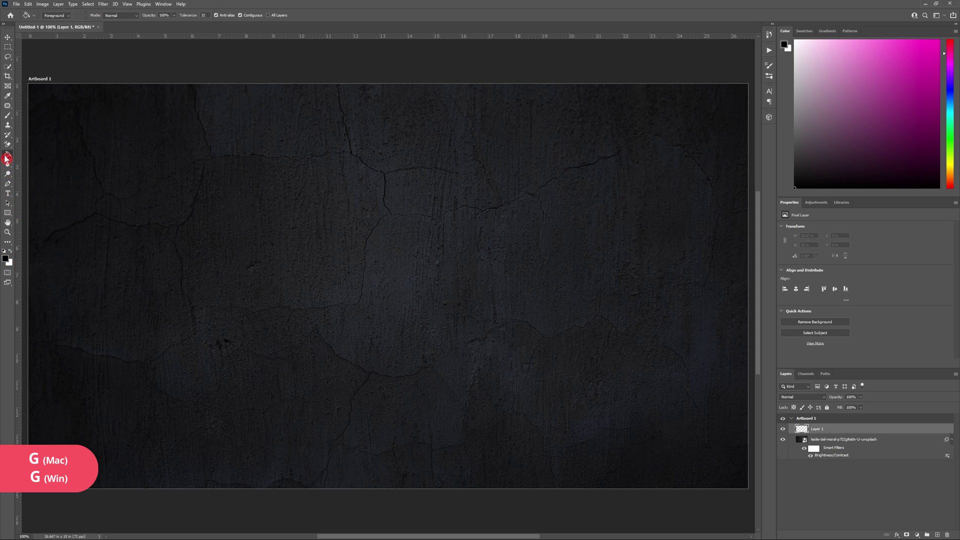
click(378, 250)
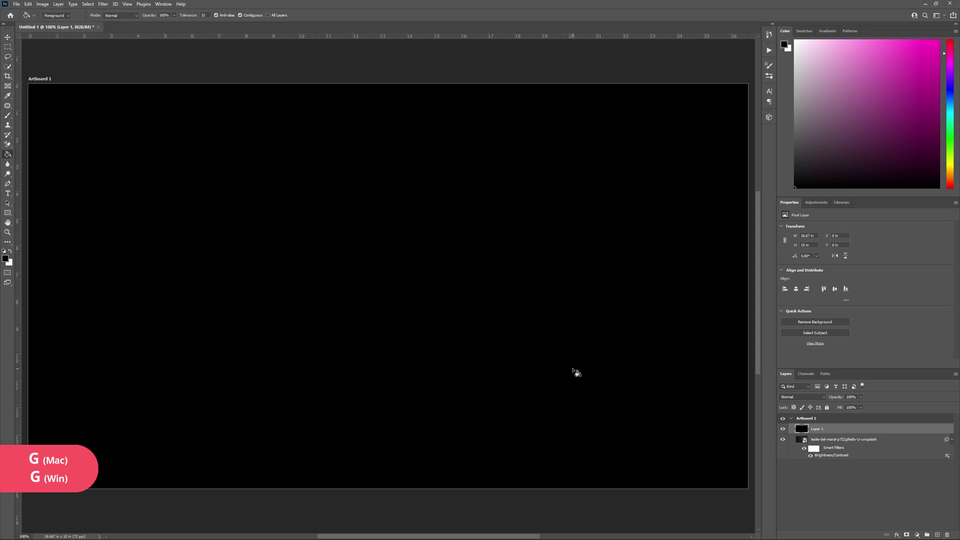
click(860, 398)
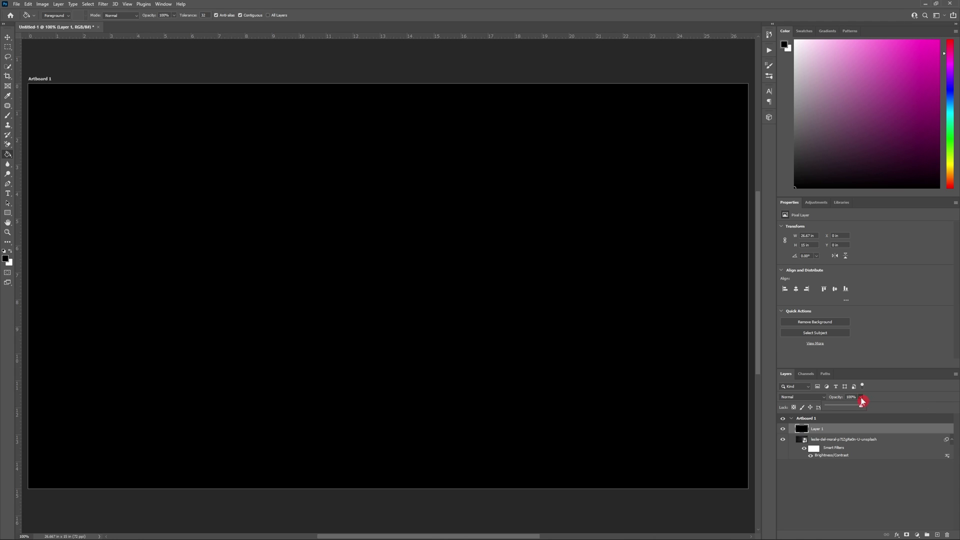
drag(860, 407, 838, 413)
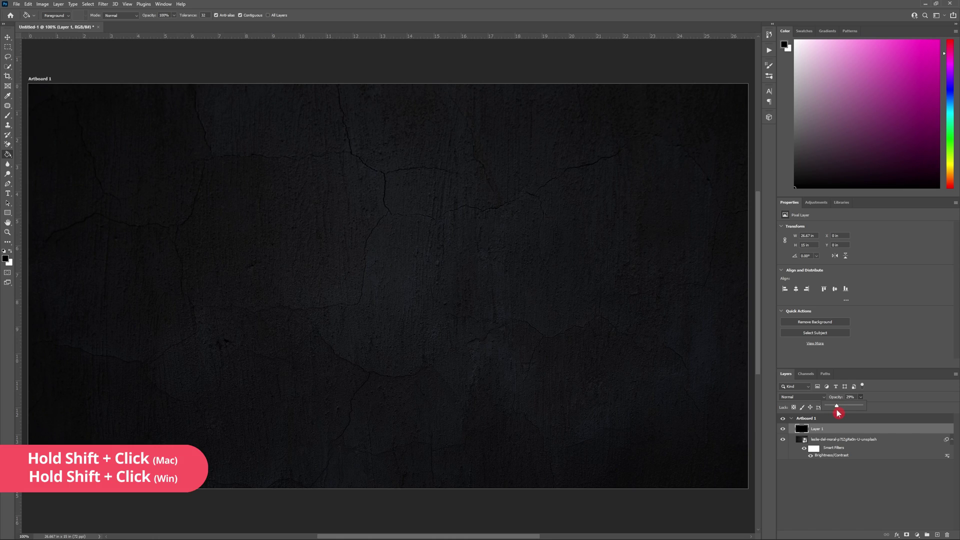
Step: Group the black overlay layer with the wall texture layer and rename the group Background
click(886, 405)
shift+click(855, 442)
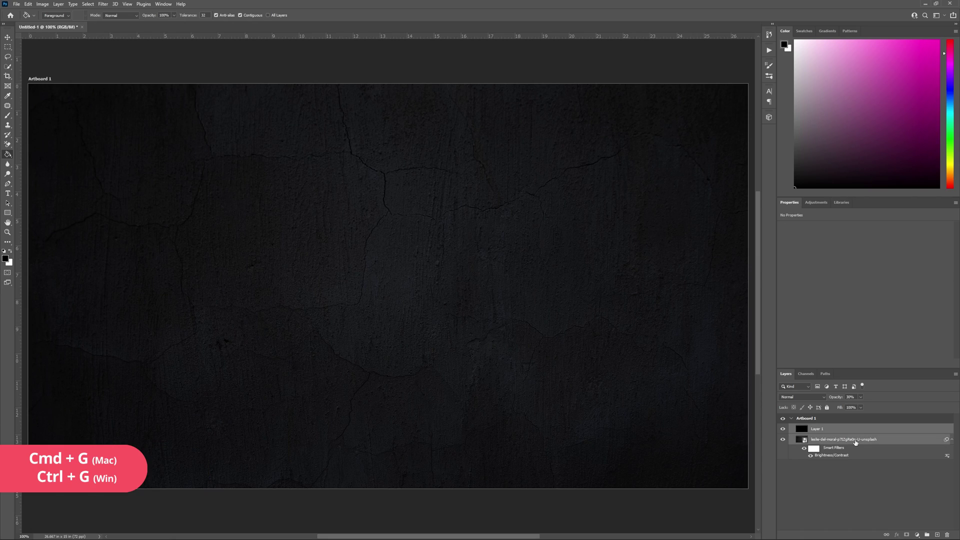
key(ctrl+g)
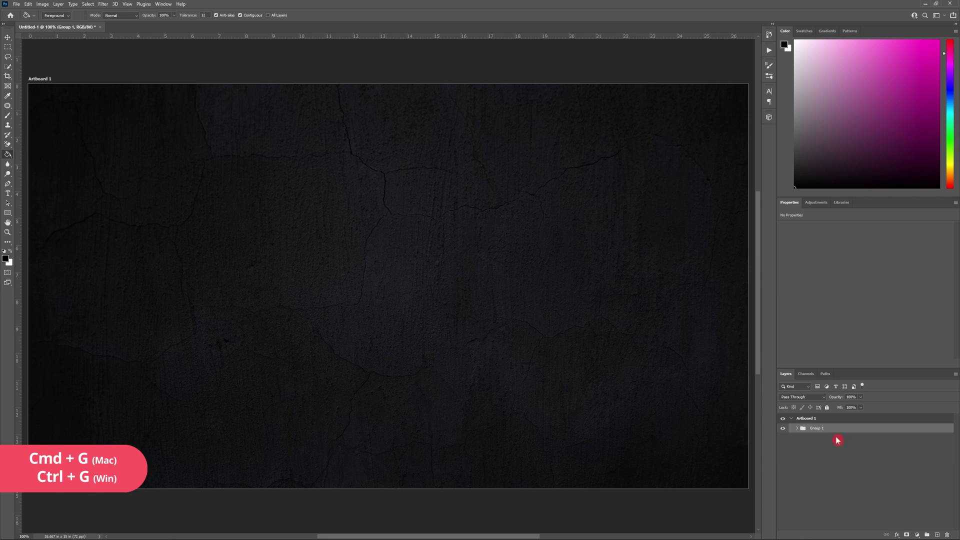
double_click(816, 428)
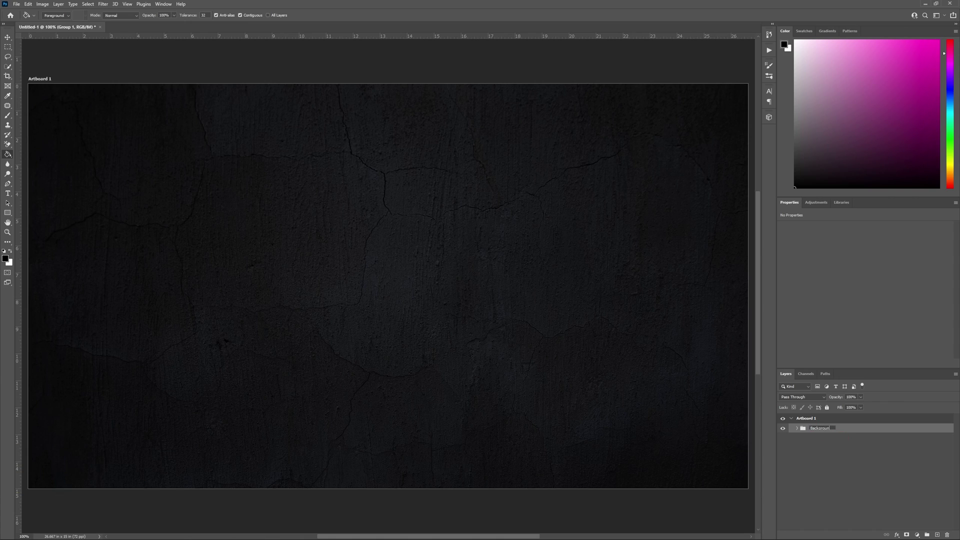
click(848, 465)
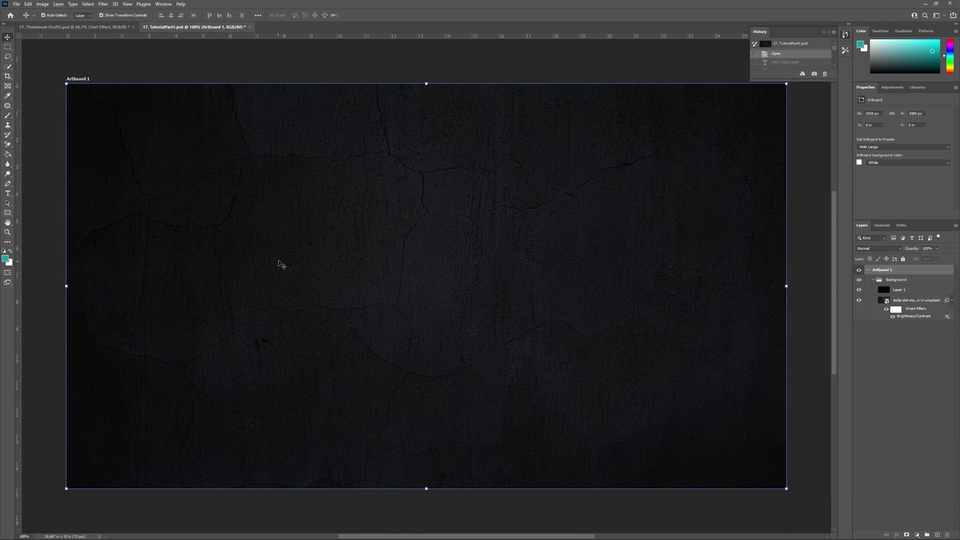
Step: Add the white text "NEON" in the WAVY font on the upper part of the artboard
key(t)
click(343, 170)
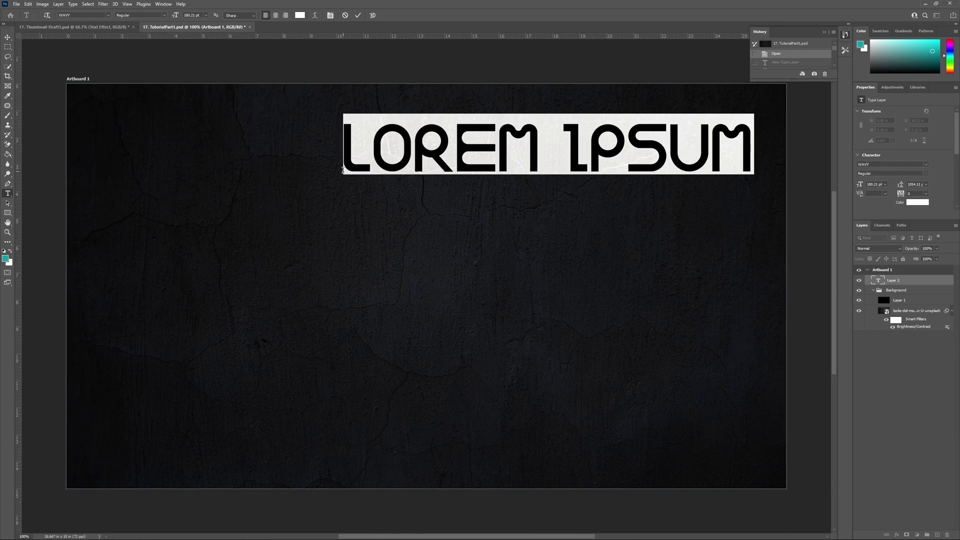
text(NEON)
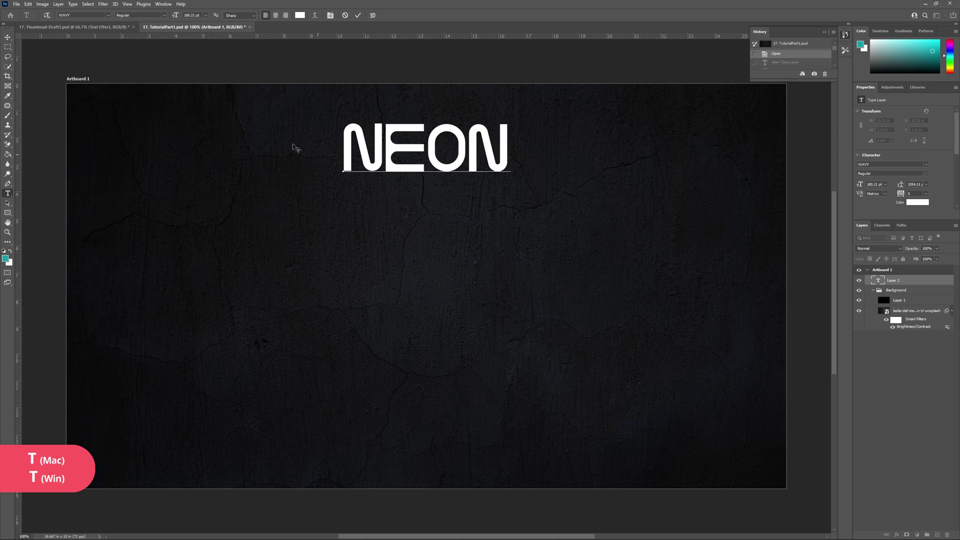
click(10, 37)
Step: Enlarge the NEON text to about 13.8 in wide and center it horizontally on the artboard
key(ctrl+t)
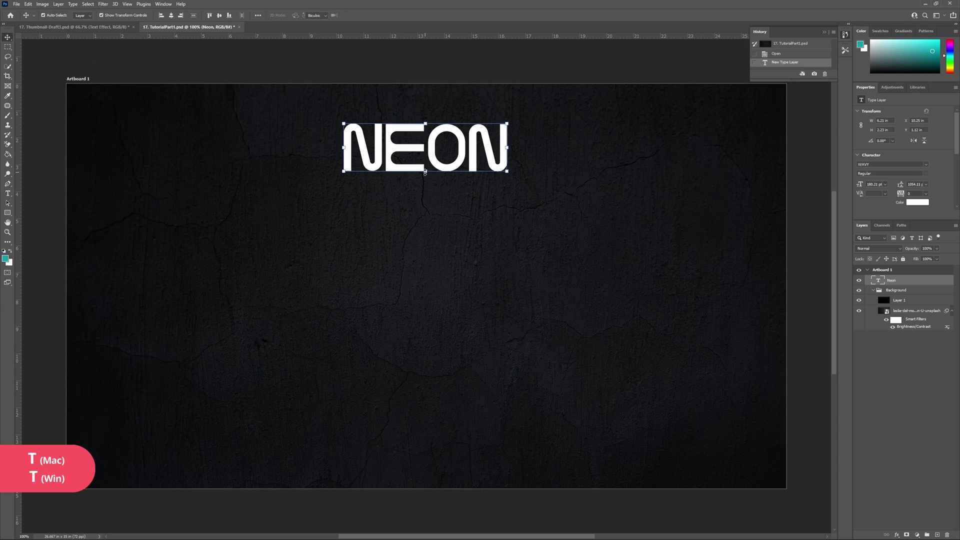
drag(426, 172, 427, 245)
click(371, 15)
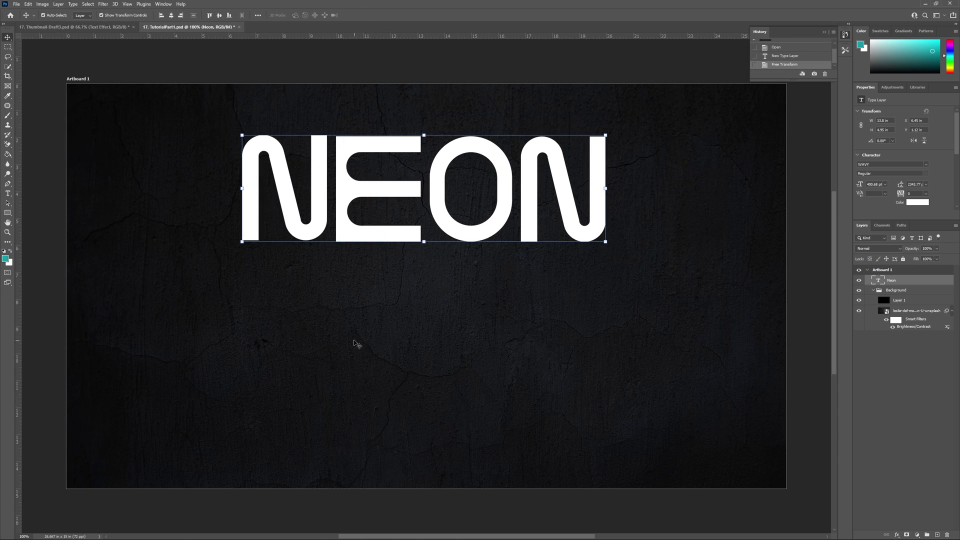
click(325, 346)
click(375, 210)
click(171, 17)
Step: Add the text "Text Effect" below NEON and set its font to SummerFaith
click(323, 327)
key(t)
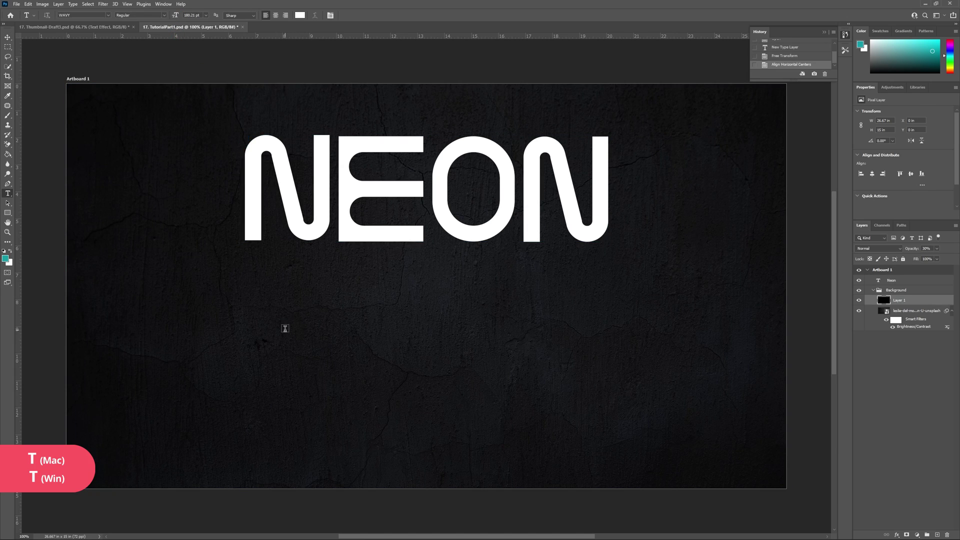
click(285, 328)
text(TEX)
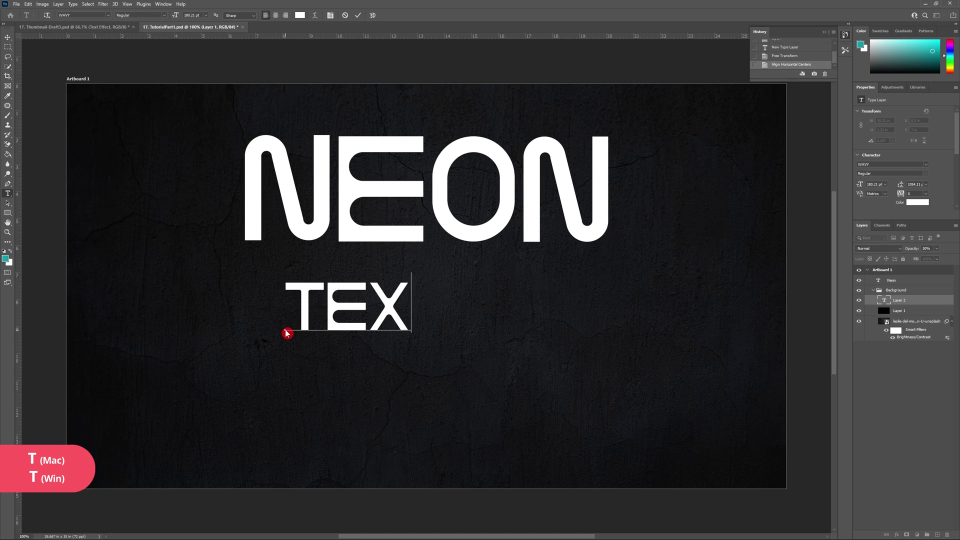
text(T EFFECT)
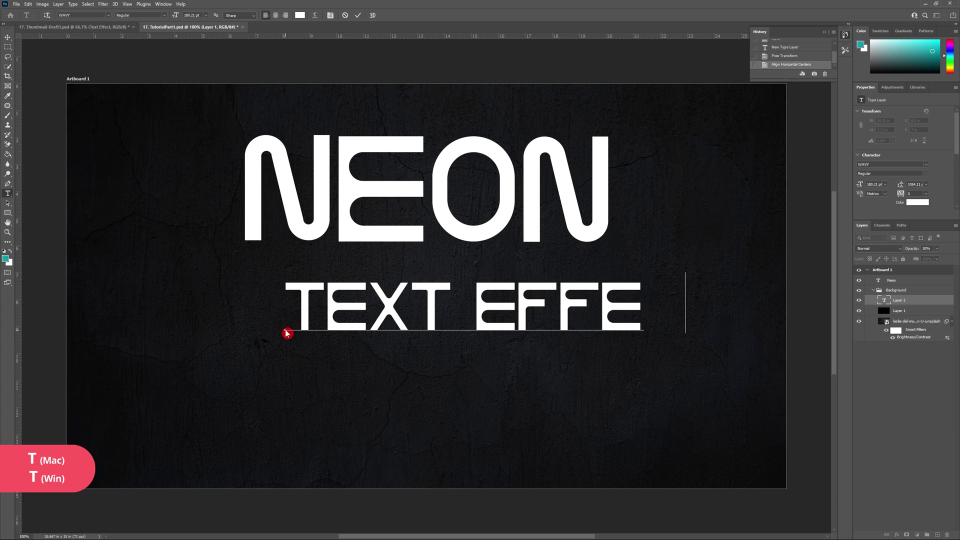
click(7, 37)
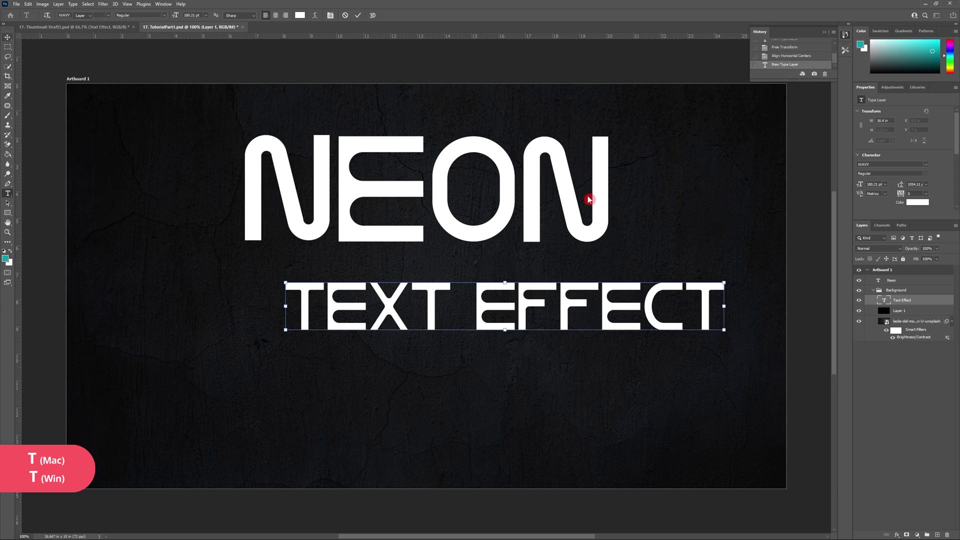
click(925, 165)
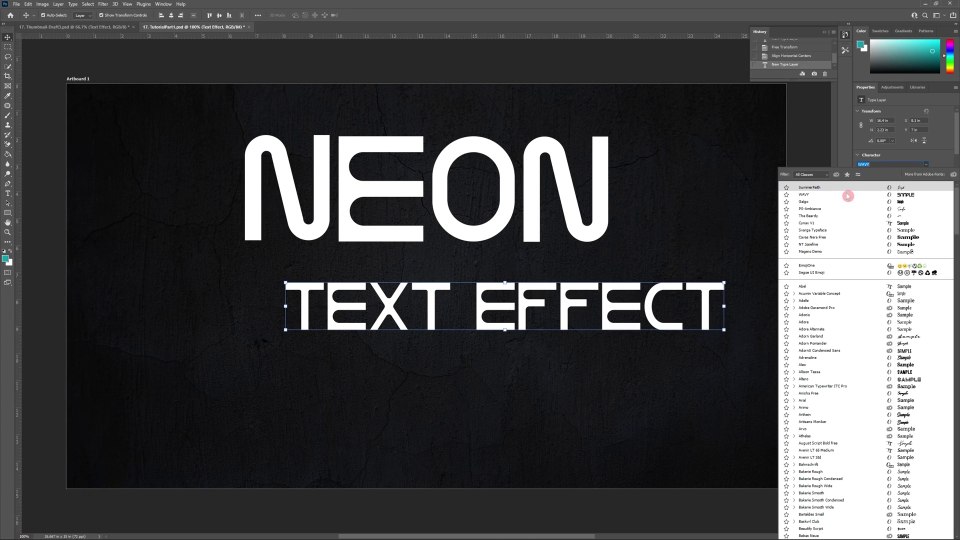
click(819, 187)
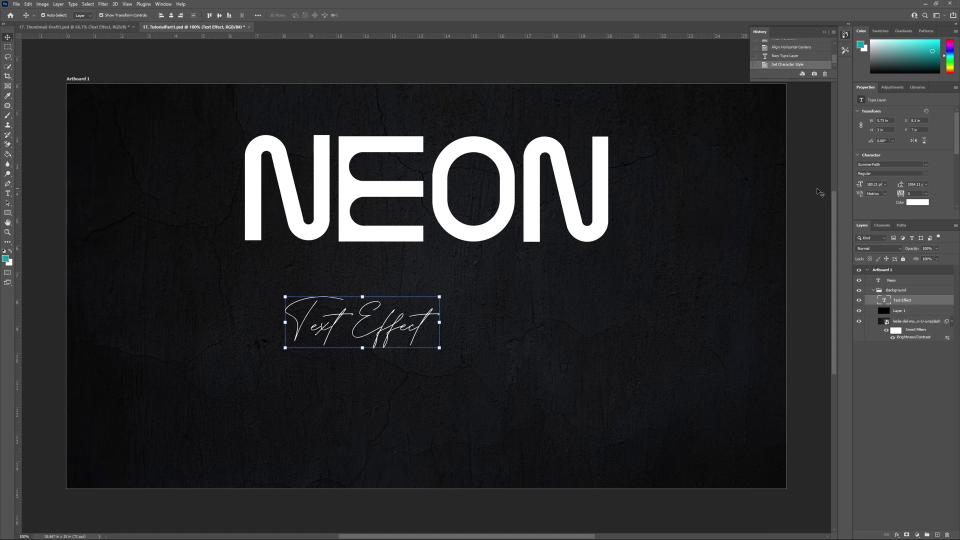
Step: Enlarge the Text Effect lettering to about 15.2 in wide and center it horizontally on the artboard
drag(440, 323, 553, 308)
click(371, 15)
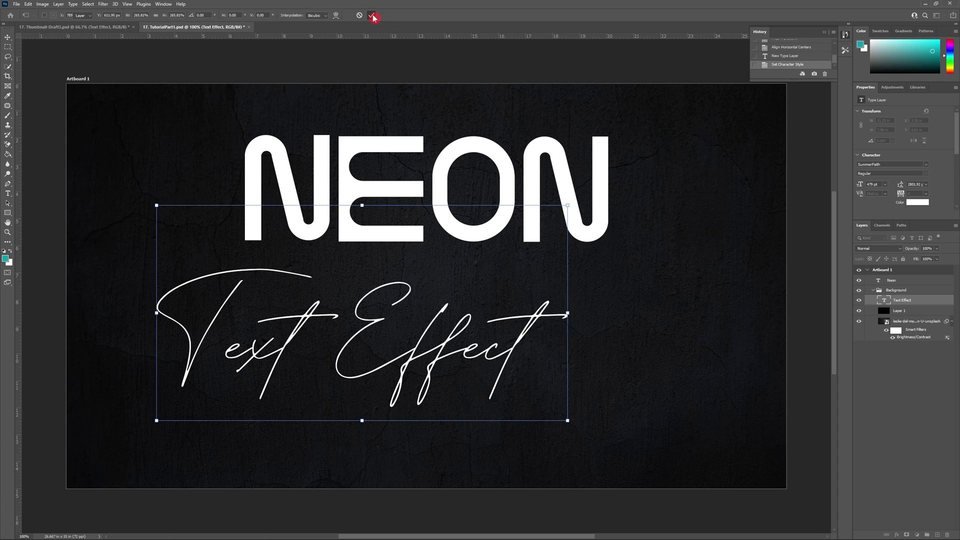
click(172, 15)
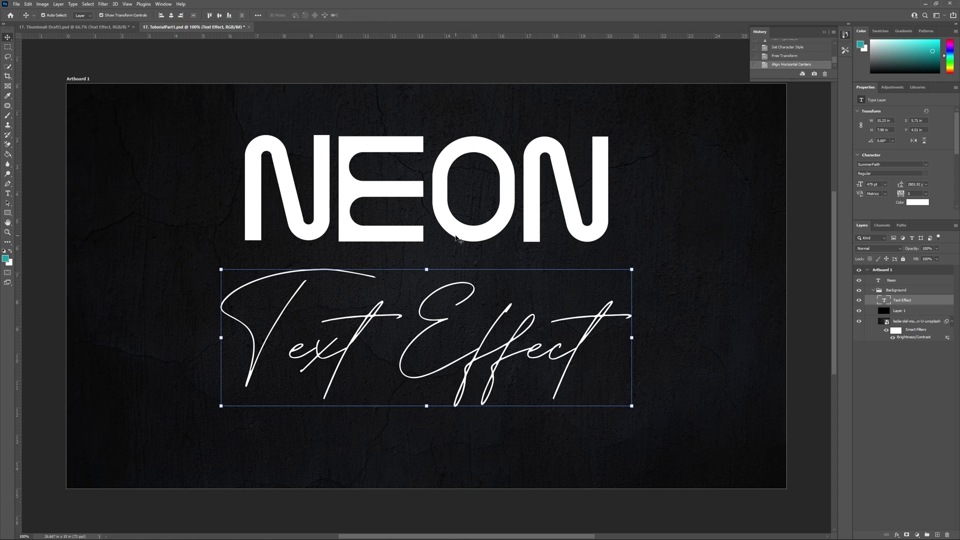
Step: Nudge the NEON and Text Effect layers down together toward the artboard's vertical center
click(404, 238)
shift+click(433, 326)
key(Down)
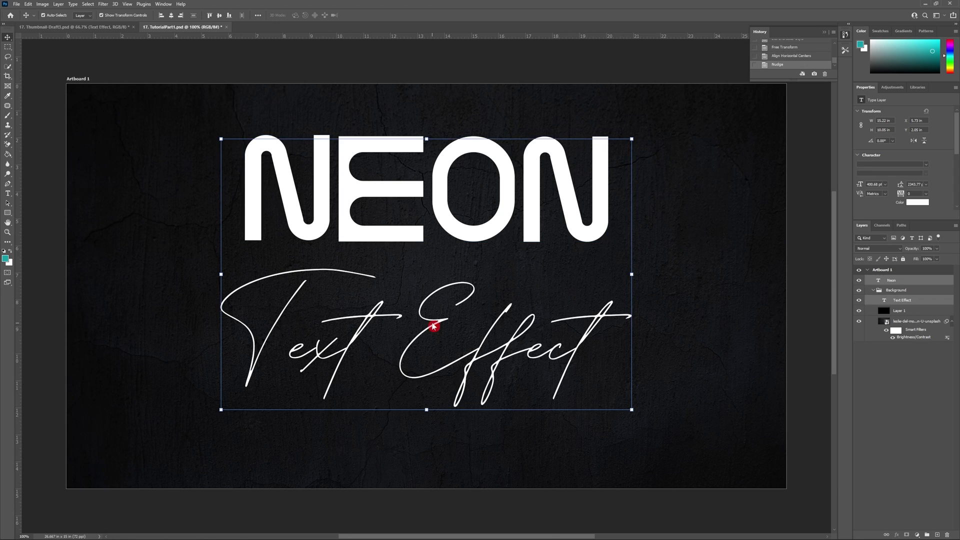
key(shift+Down)
key(shift+Down)
key(shift+Down)
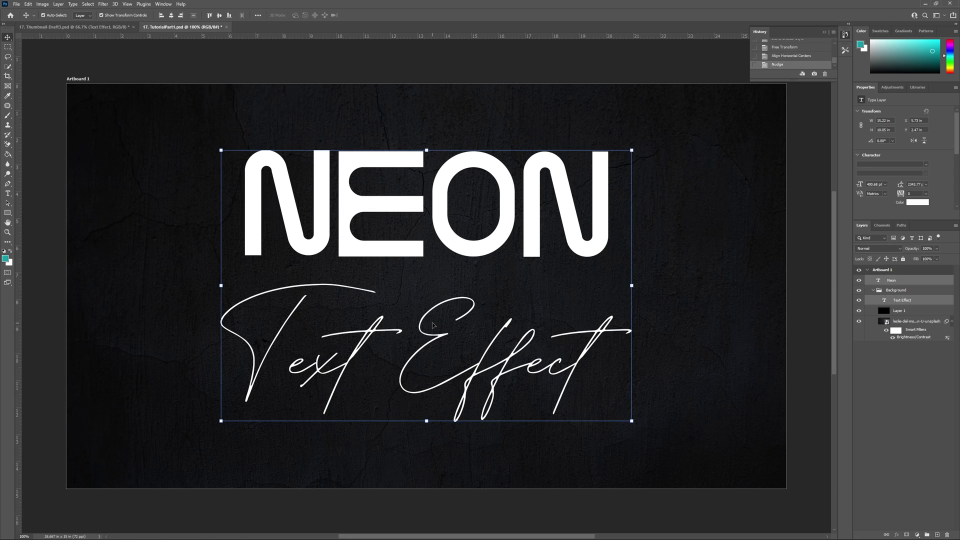
Step: Collapse the Background group in the layer stack and deselect all layers
click(694, 307)
key(alt+period)
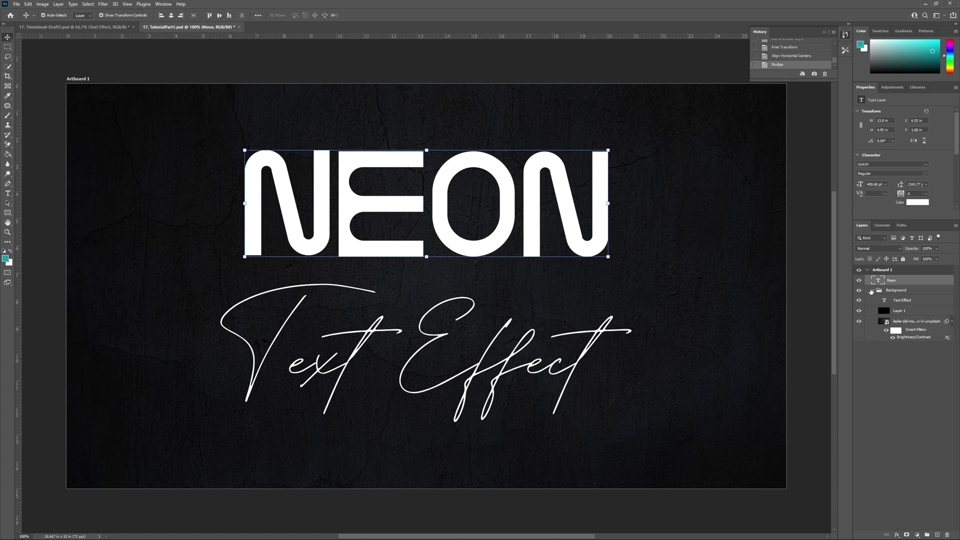
click(879, 292)
key(alt+period)
click(873, 291)
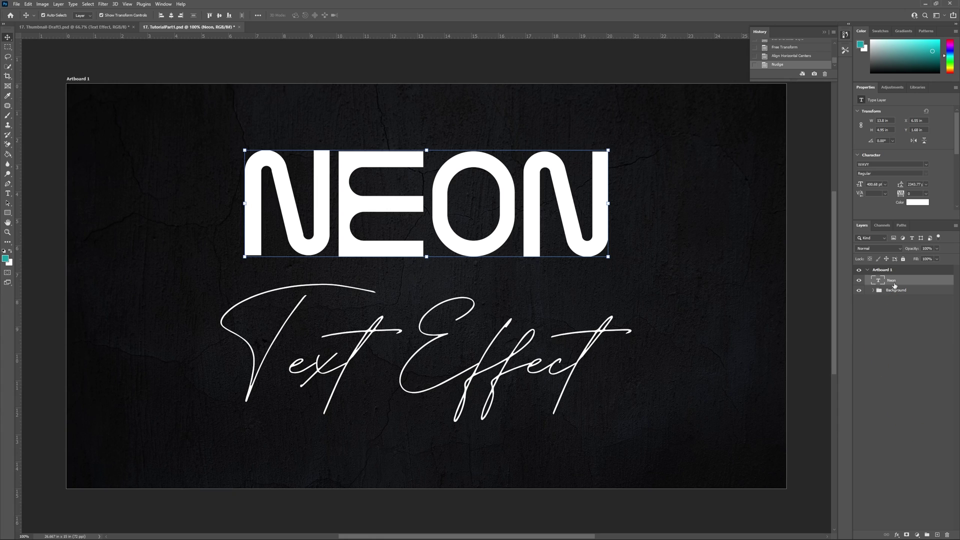
click(898, 474)
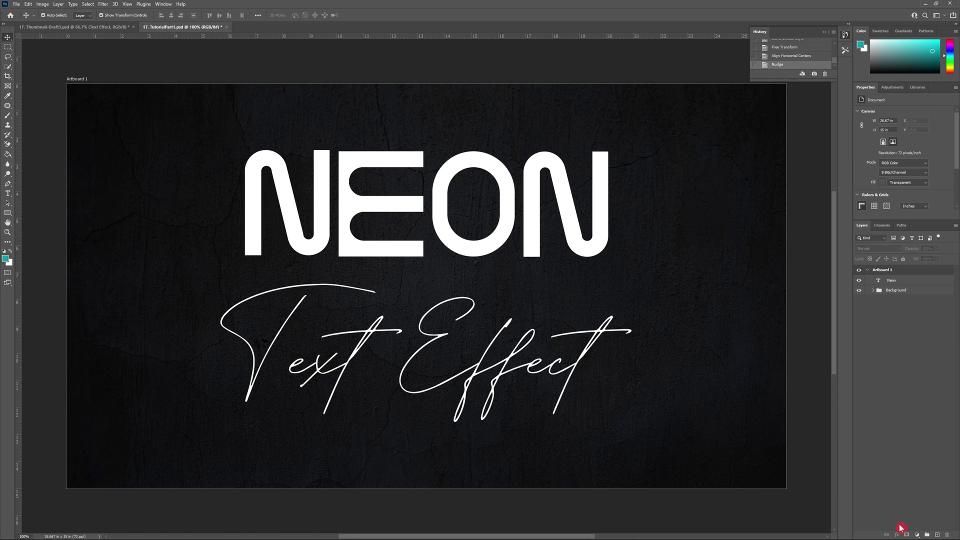
Step: Open the NEON text layer's blending options and lower its fill opacity to 0%
click(895, 280)
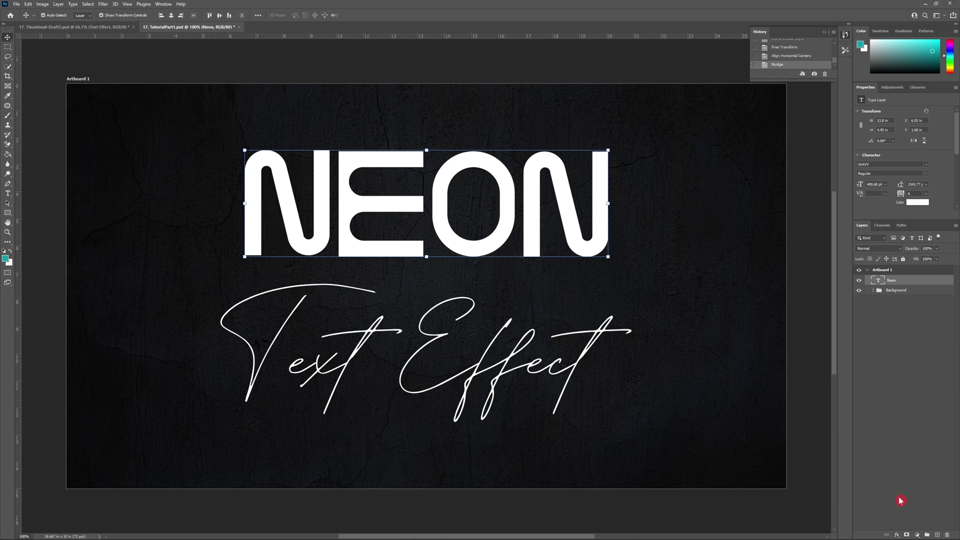
click(897, 534)
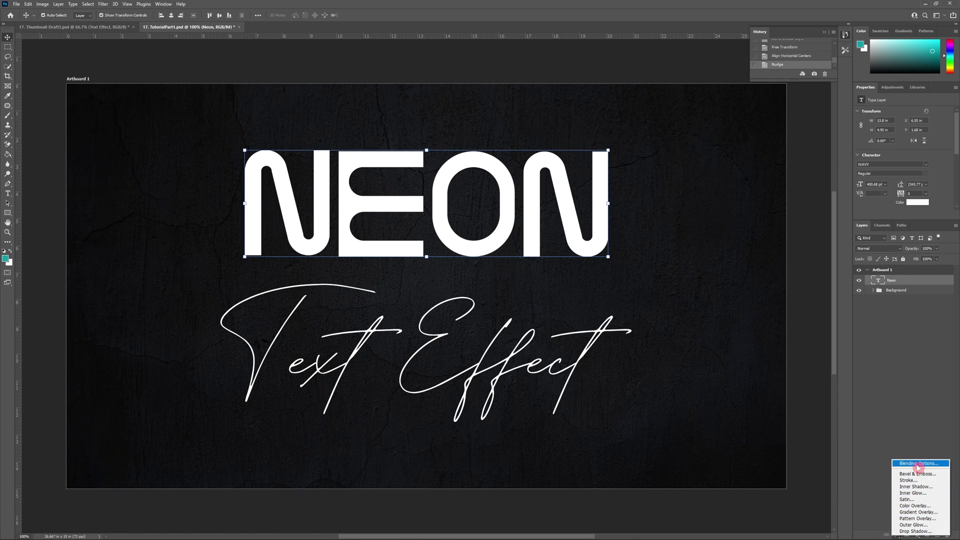
click(917, 464)
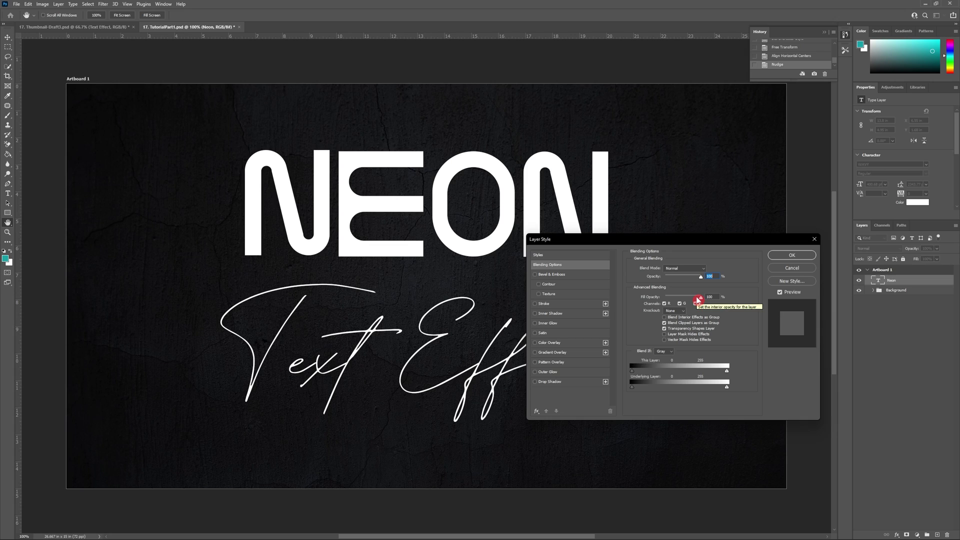
click(576, 268)
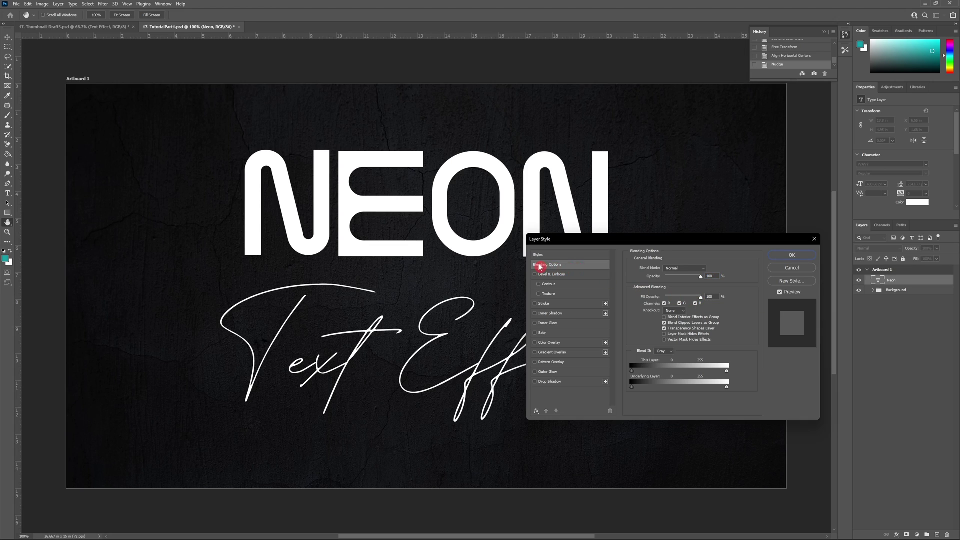
click(702, 299)
drag(702, 299, 655, 303)
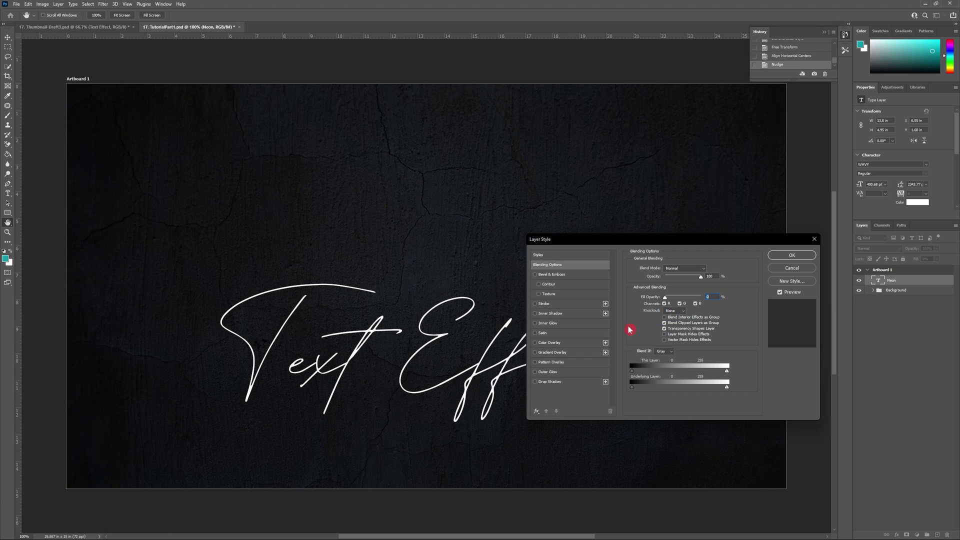
Step: Add a Stroke to the NEON text with size 8 px, position Outside, blend mode Normal and opacity 80%
click(535, 304)
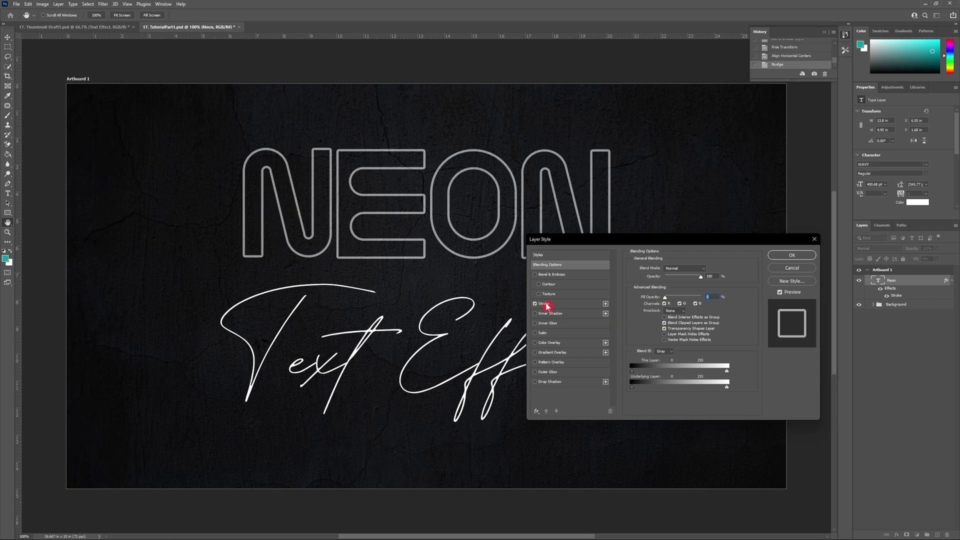
click(564, 306)
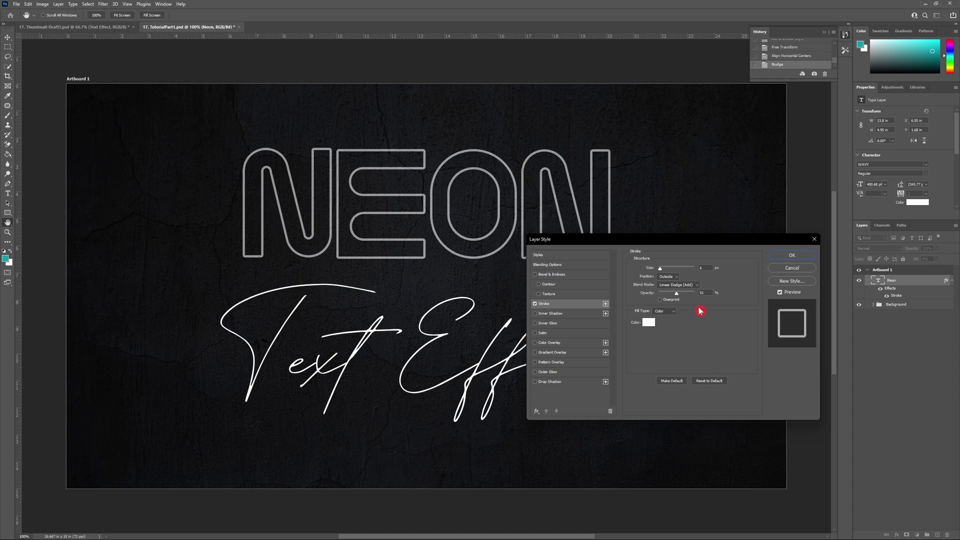
drag(659, 270, 660, 270)
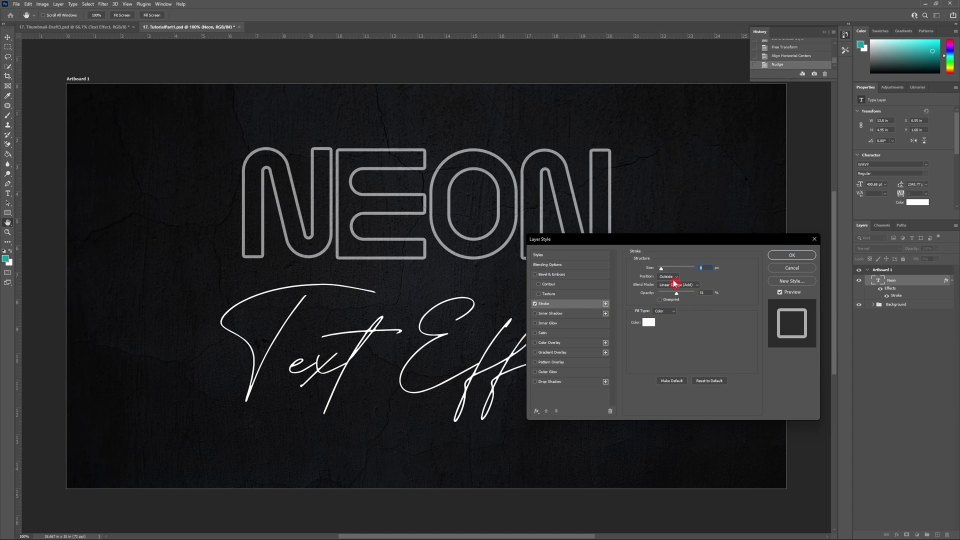
click(677, 277)
click(678, 278)
click(692, 286)
click(687, 291)
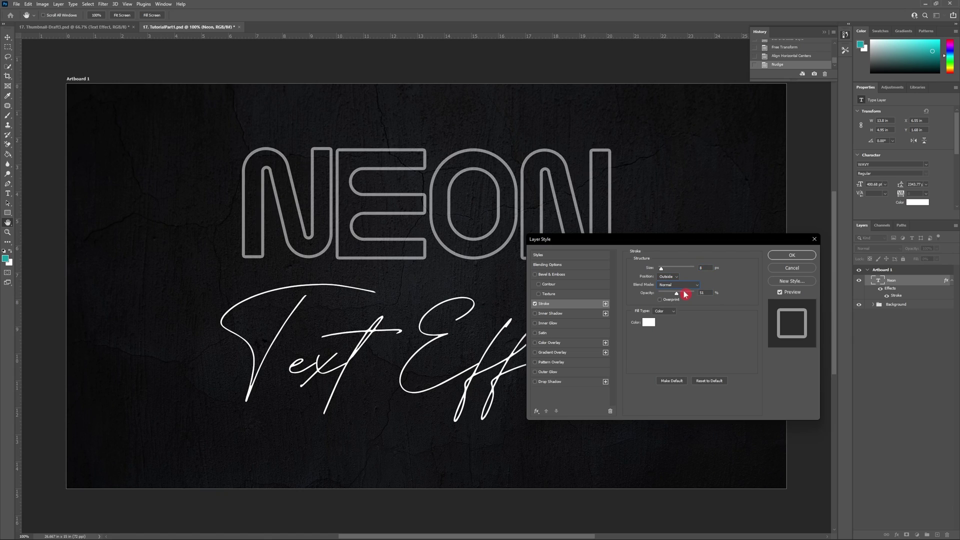
drag(677, 295, 688, 296)
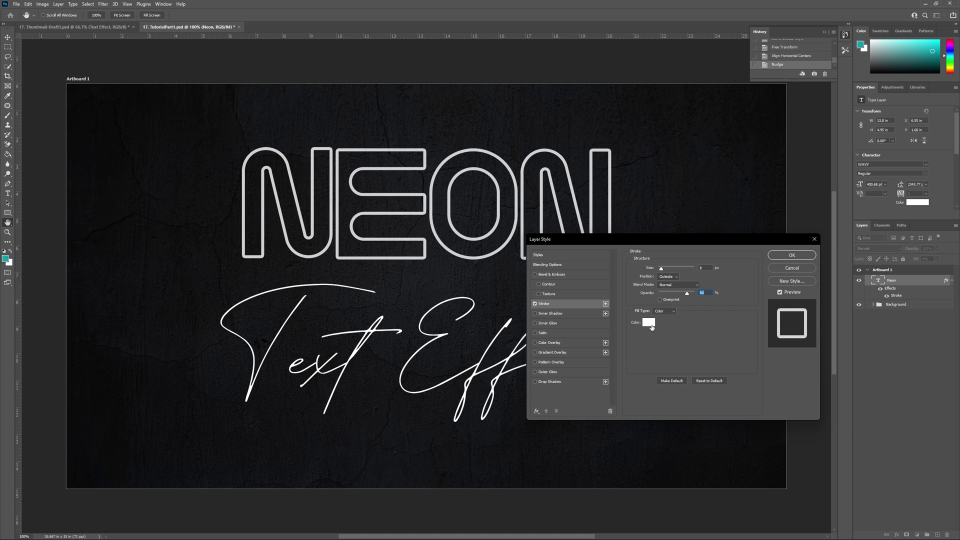
Step: Set the NEON stroke color to magenta ff00f6 and copy its hex code
click(652, 327)
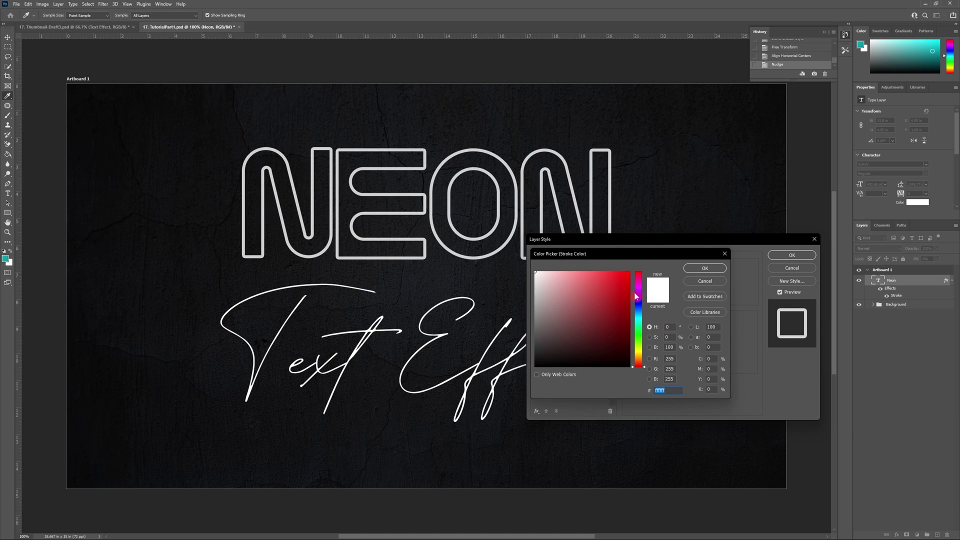
drag(638, 298, 638, 263)
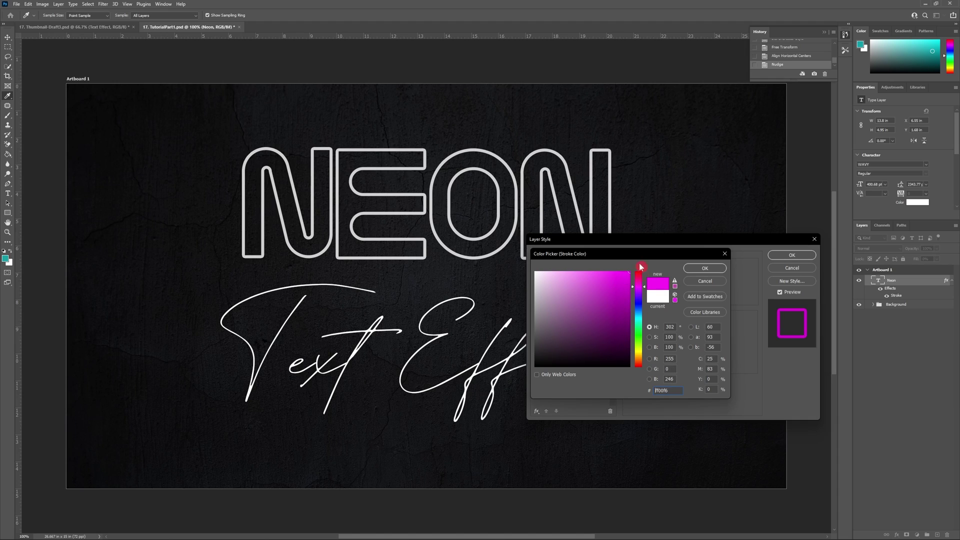
double_click(669, 390)
key(ctrl+c)
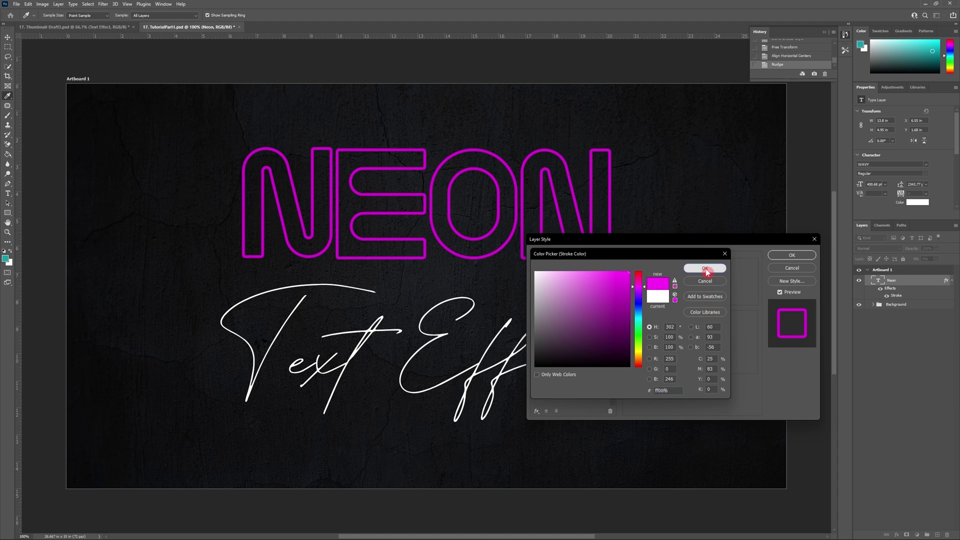
click(705, 267)
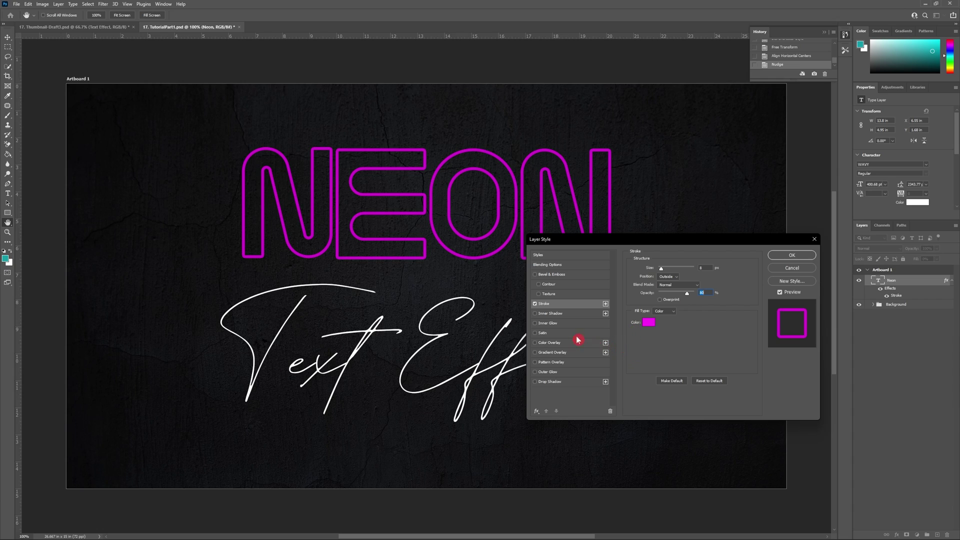
Step: Add an Inner Glow to the NEON text with blend mode Linear Dodge (Add) and opacity 80%
click(535, 323)
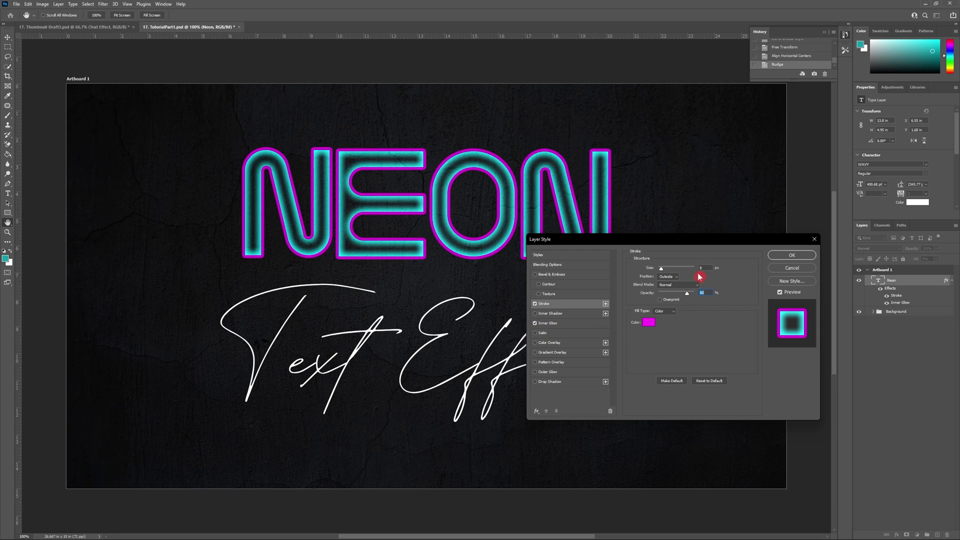
click(669, 276)
click(673, 277)
click(560, 323)
click(696, 268)
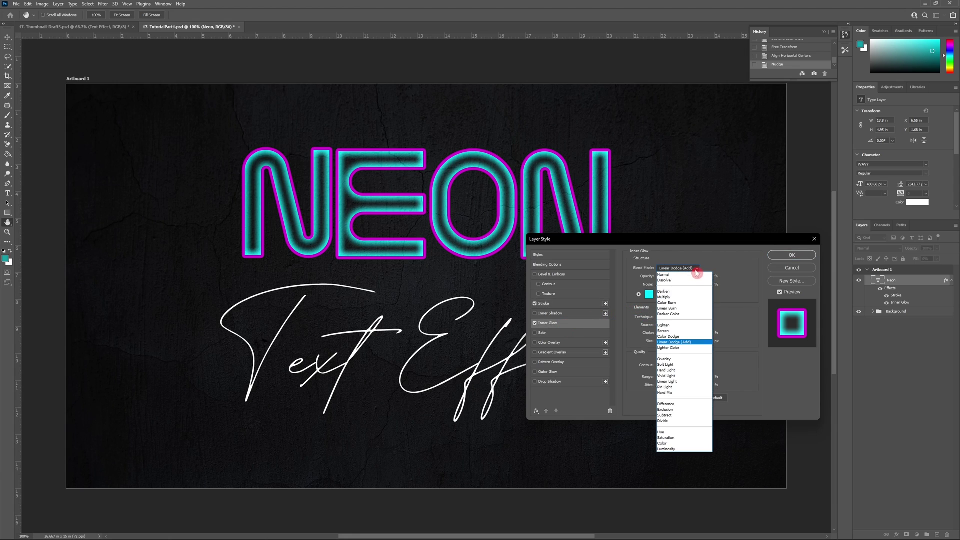
click(685, 344)
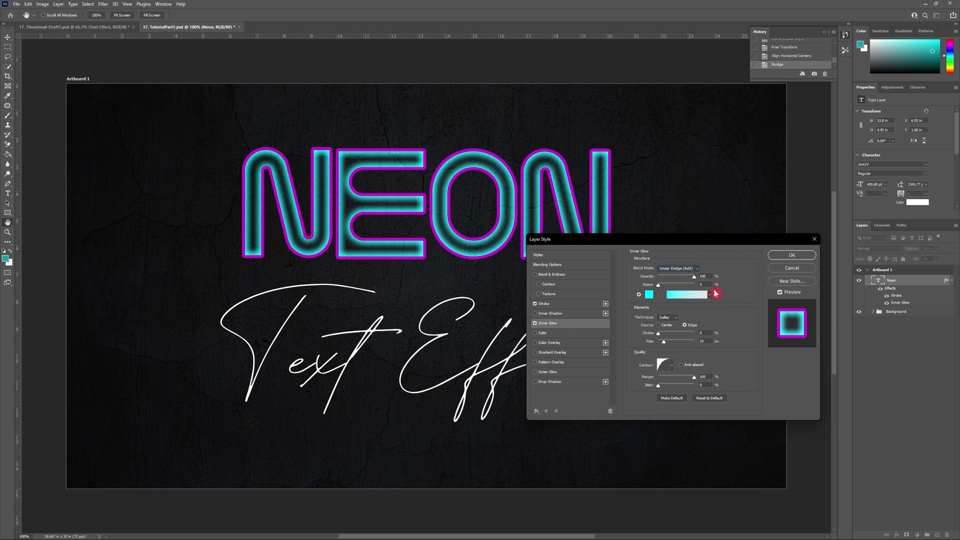
drag(694, 277, 689, 281)
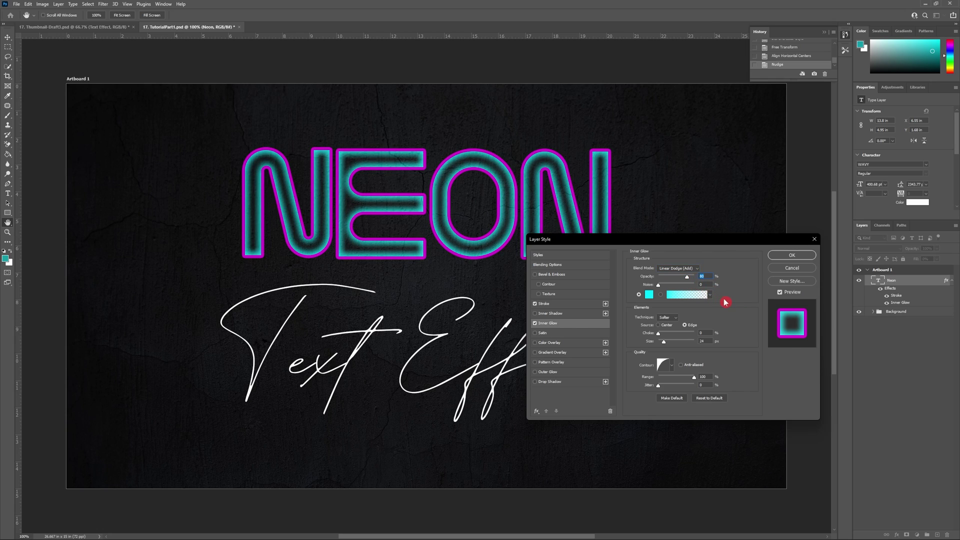
Step: Set the inner glow color to the copied magenta ff00f6 and its size to about 32 px, keeping the current contour
click(648, 295)
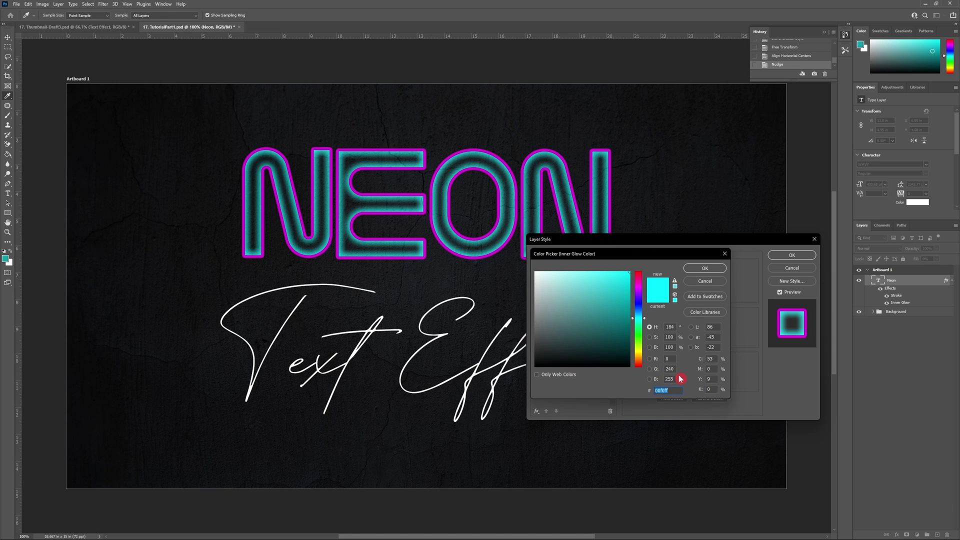
key(ctrl+v)
click(715, 269)
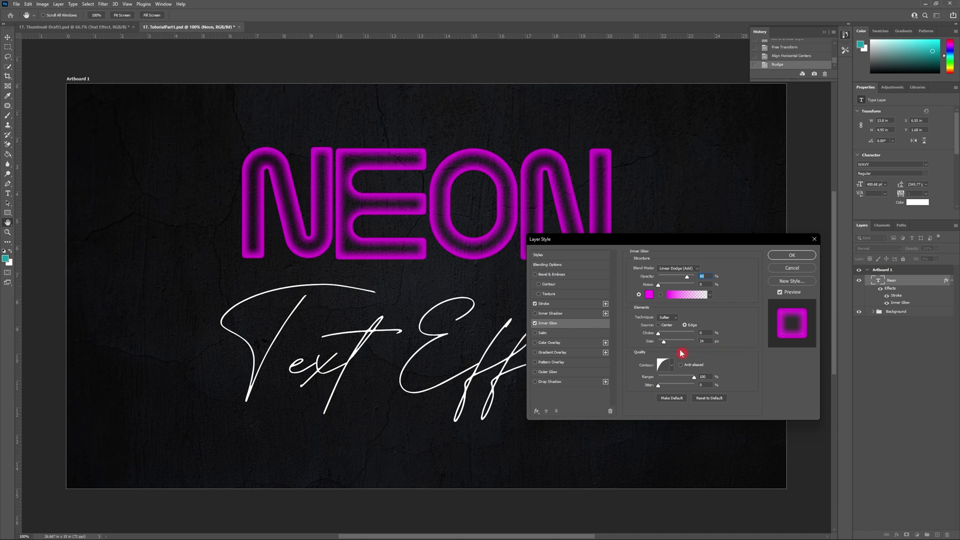
drag(663, 341, 664, 341)
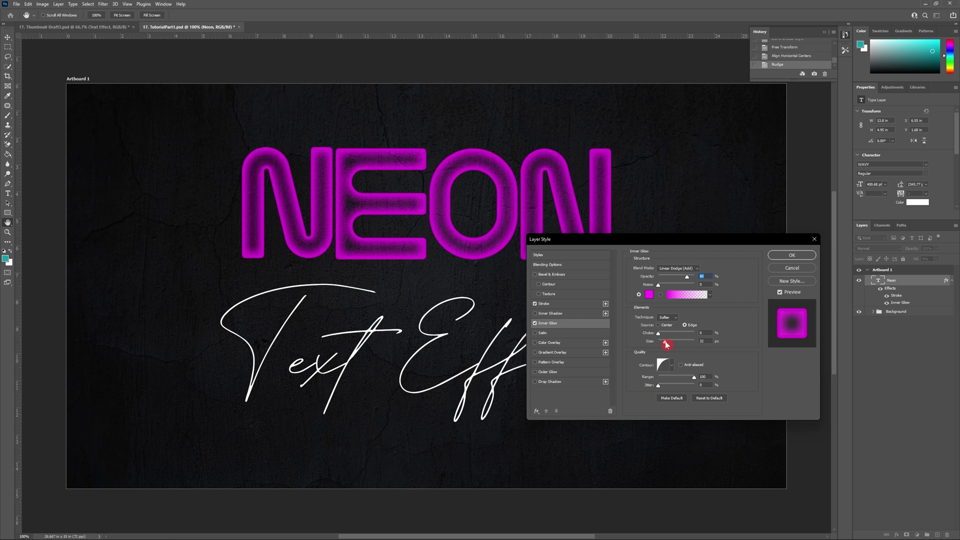
click(671, 366)
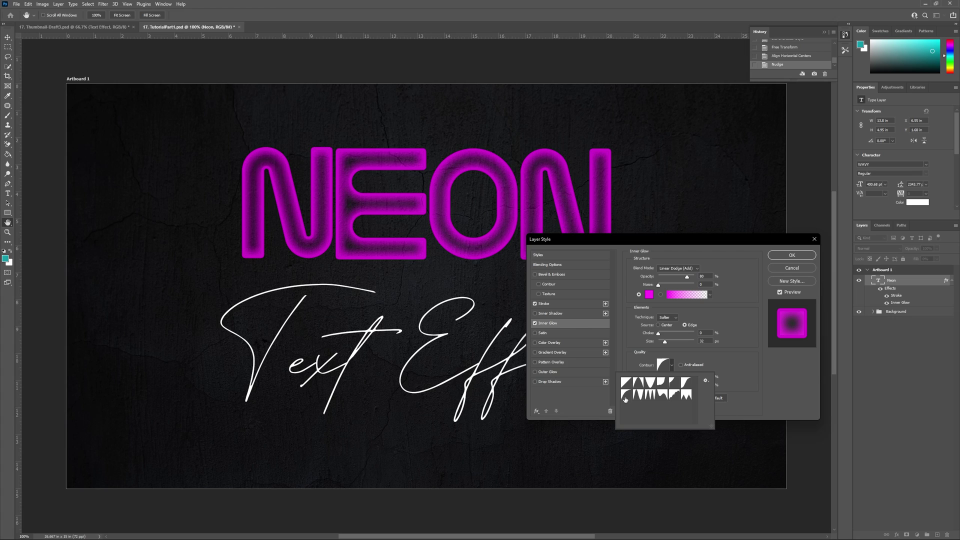
click(741, 366)
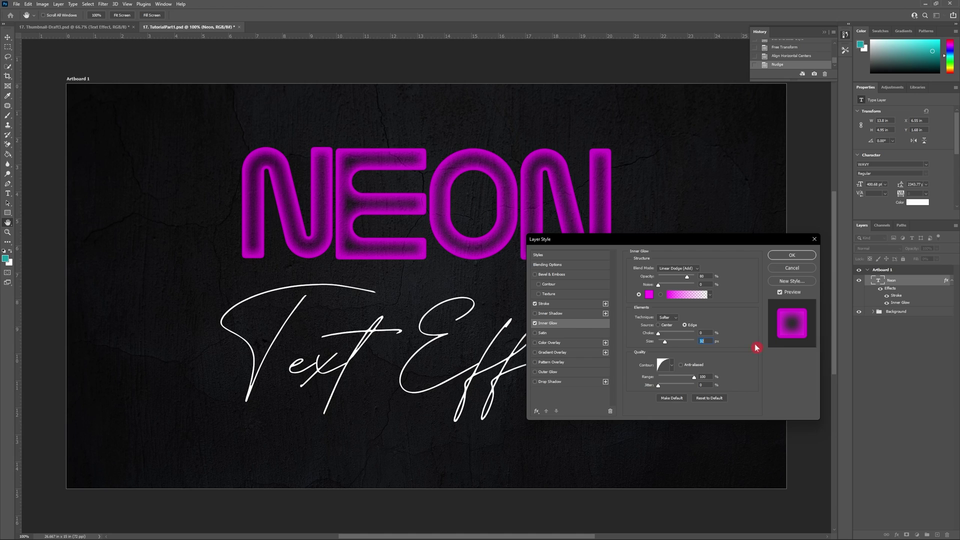
Step: Add an Outer Glow to the NEON text with Linear Dodge (Add), opacity 80% and the same magenta color
click(550, 371)
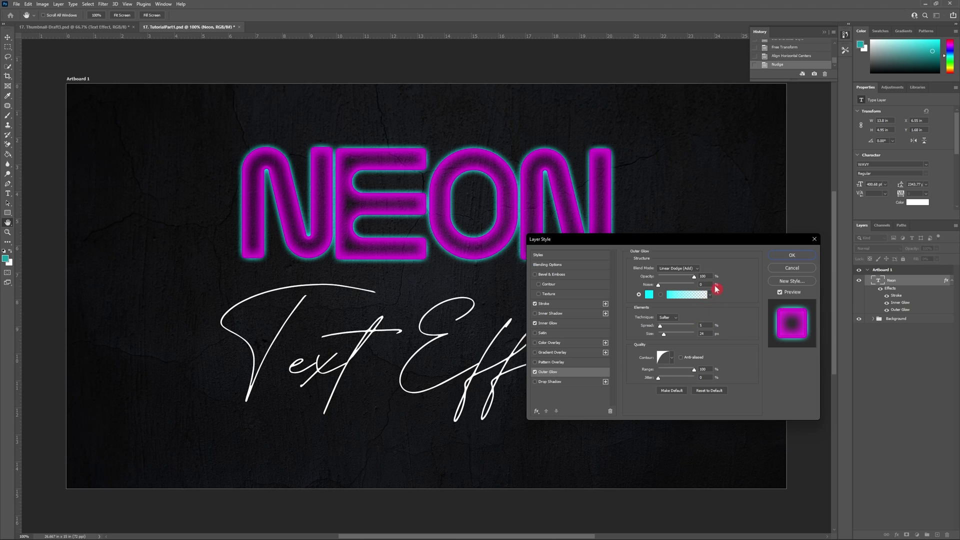
click(696, 269)
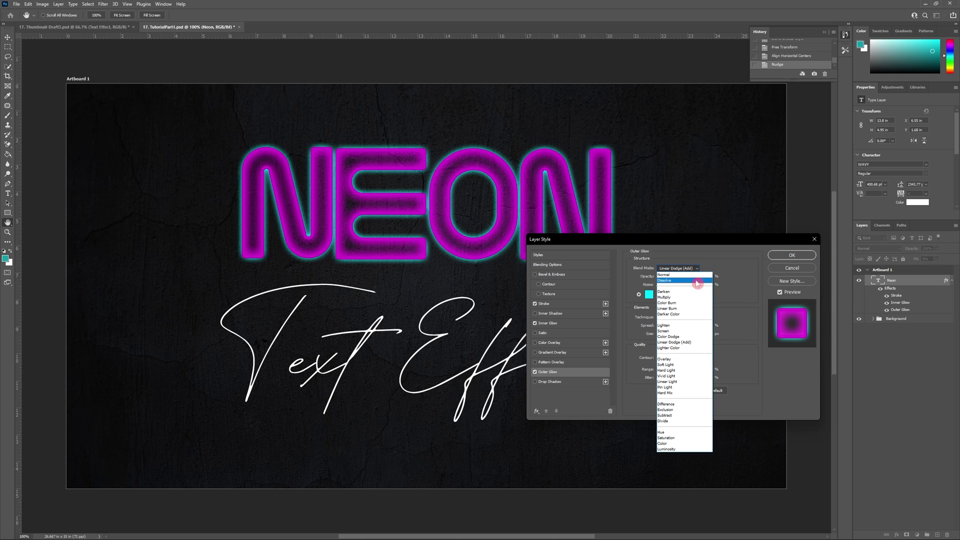
click(694, 342)
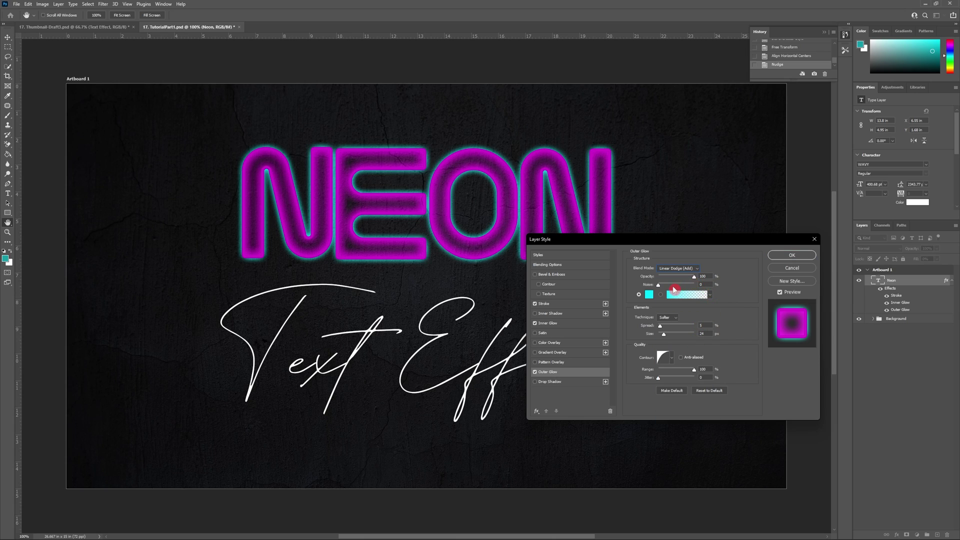
drag(694, 280, 686, 283)
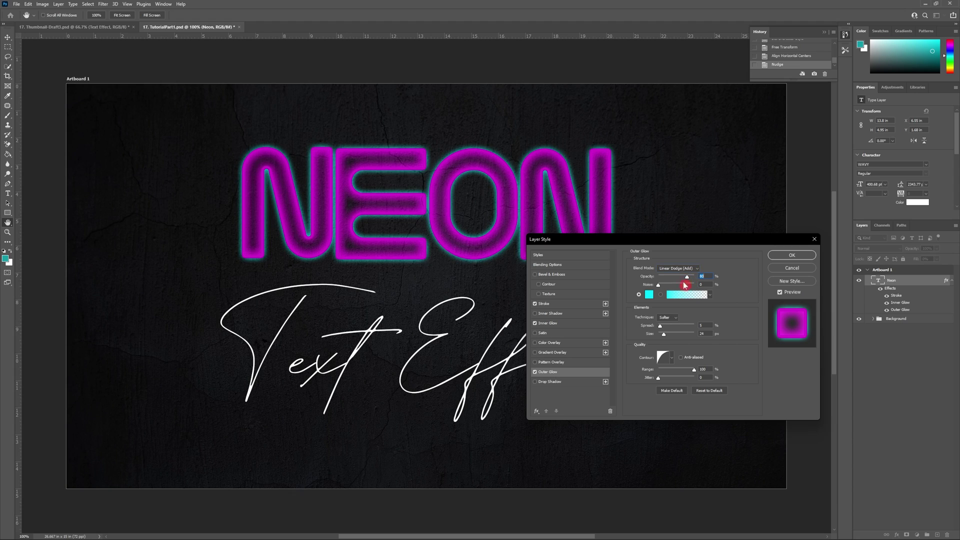
click(649, 295)
text(ff00ff)
click(705, 268)
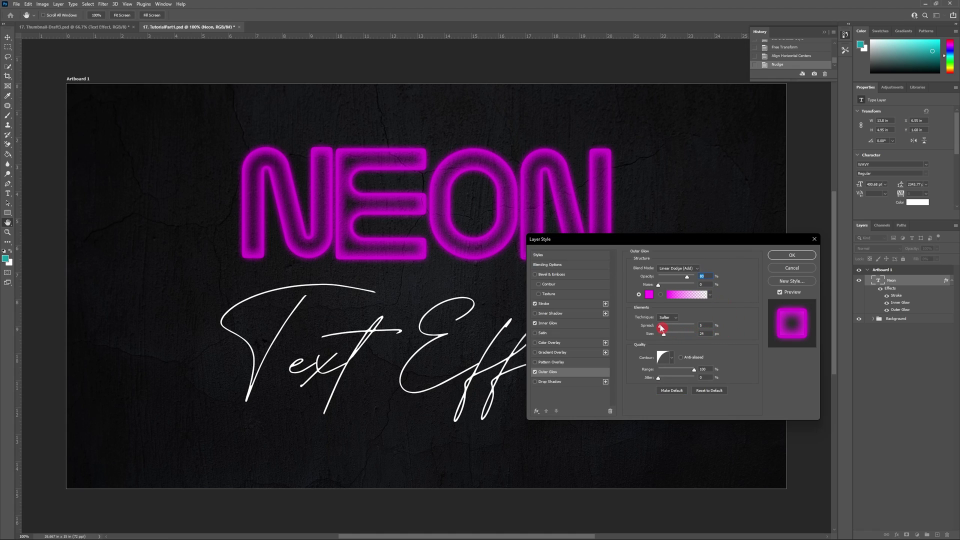
Step: Set the outer glow's spread to 14%, size to 40 px and range to 100%, and apply the layer style
drag(660, 328, 669, 334)
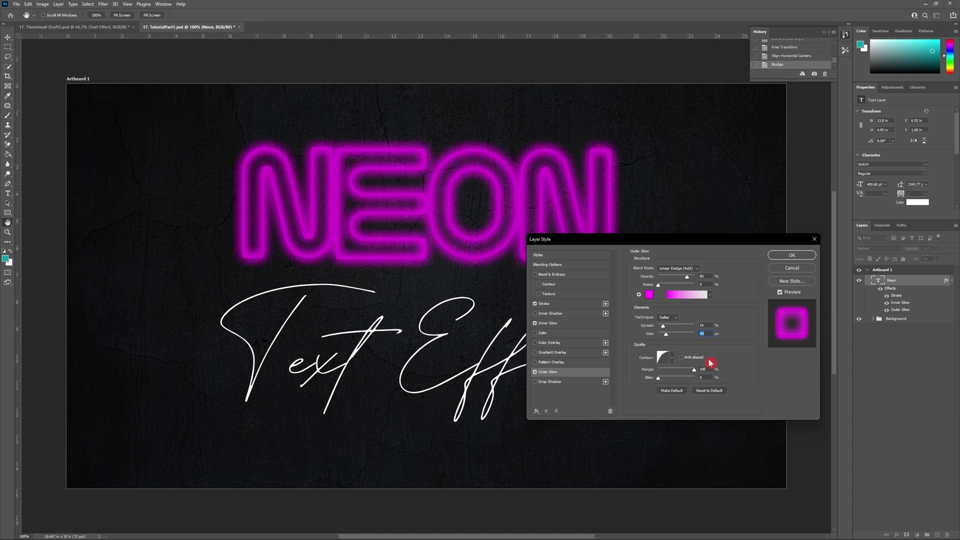
click(671, 357)
click(723, 375)
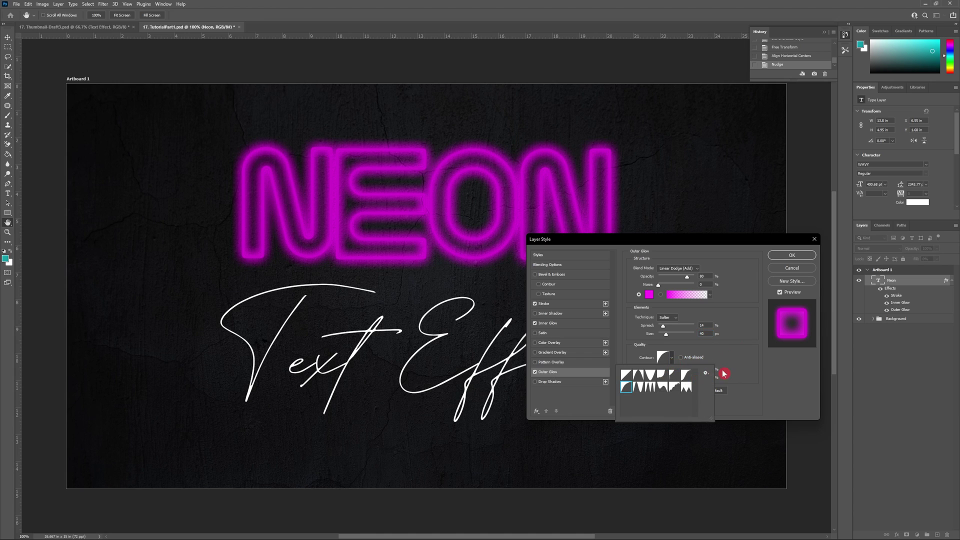
drag(676, 369, 702, 370)
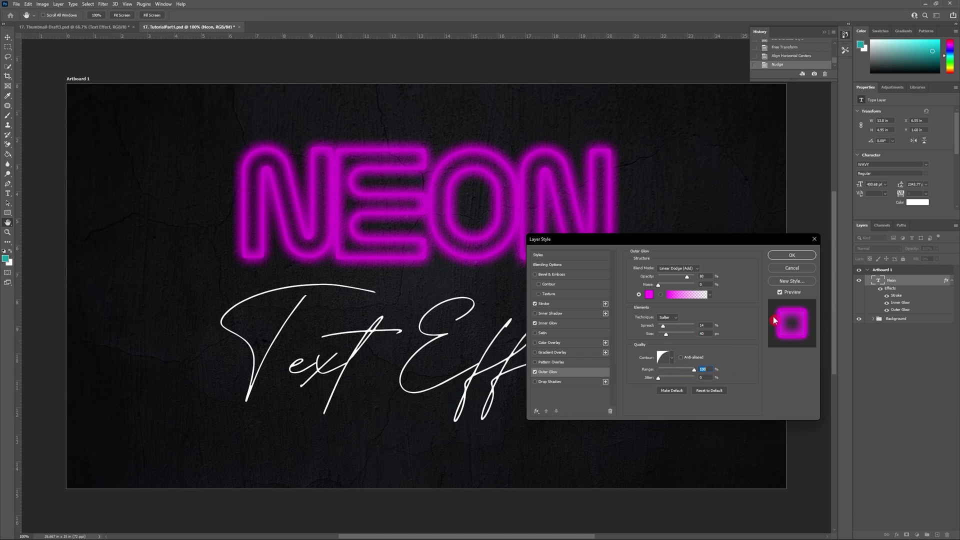
click(781, 256)
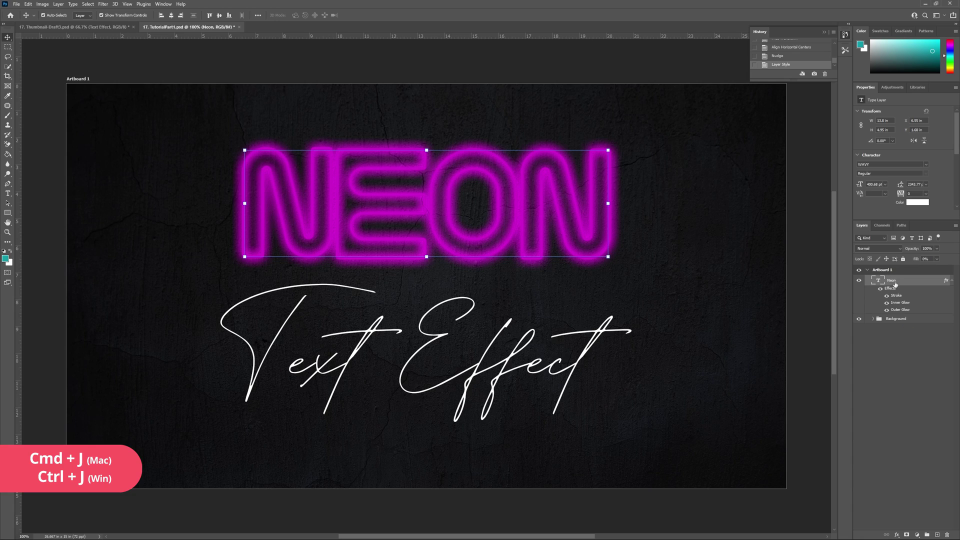
Step: Duplicate the NEON text layer and hide the copy's Inner Glow and Outer Glow effects
key(ctrl+j)
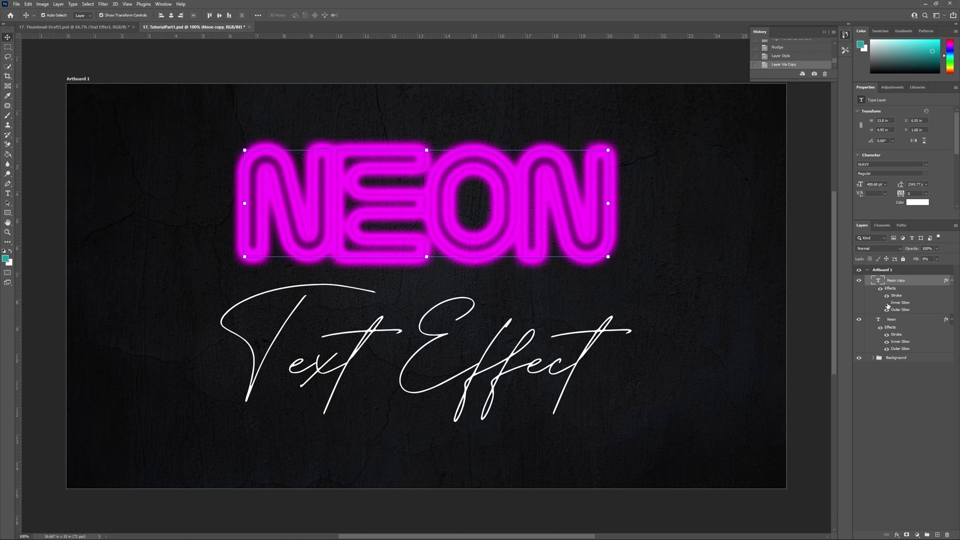
click(886, 303)
click(887, 310)
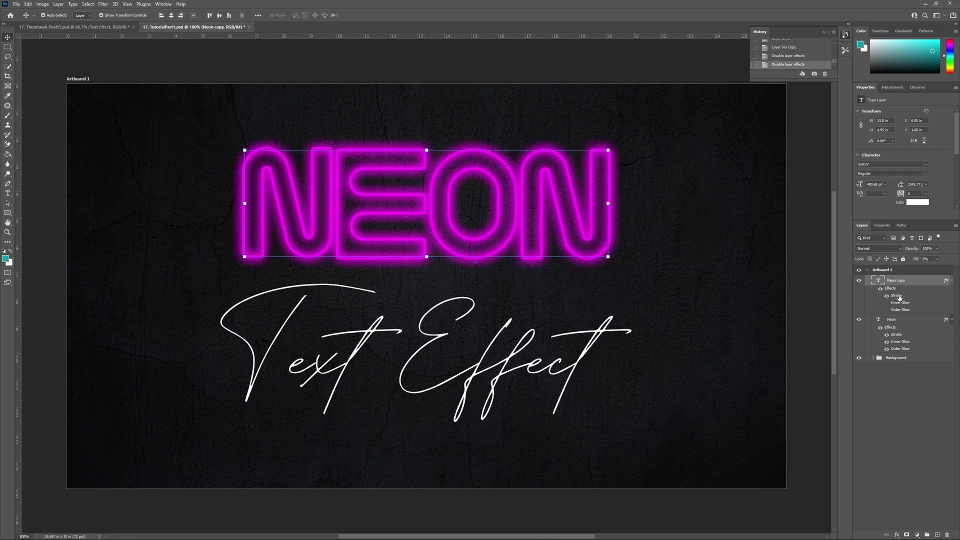
Step: Make the duplicated NEON layer's stroke slightly thinner, change its color to pure white and apply the style
double_click(896, 296)
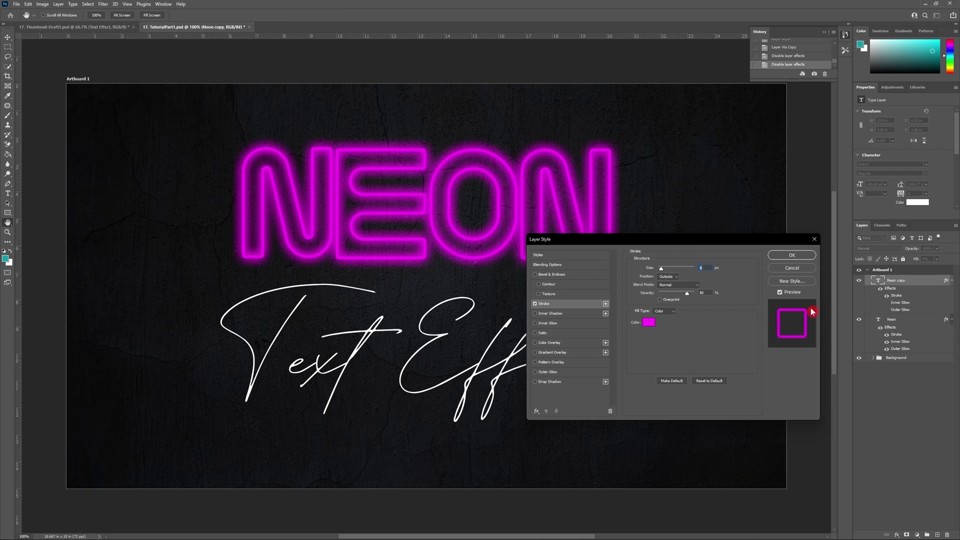
drag(659, 268, 660, 269)
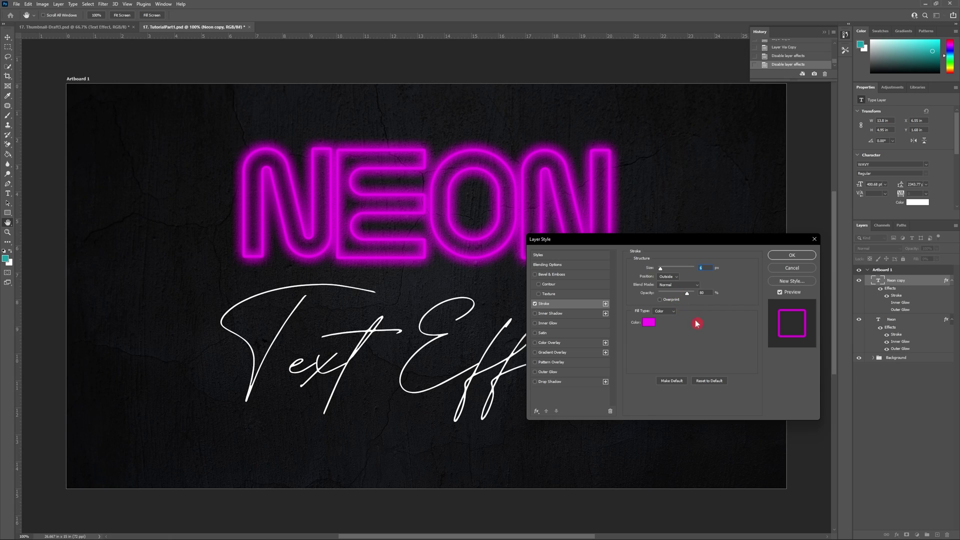
click(648, 322)
drag(575, 300, 536, 272)
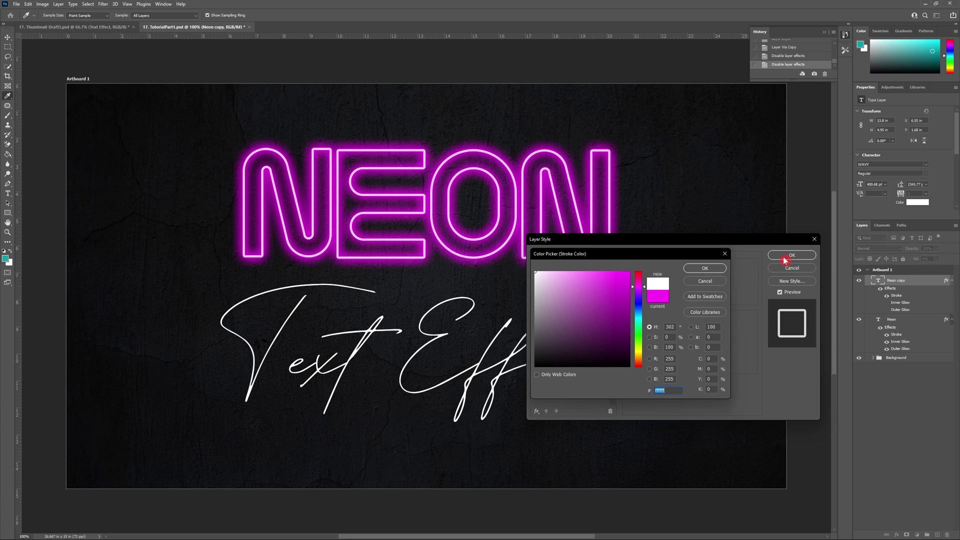
click(723, 267)
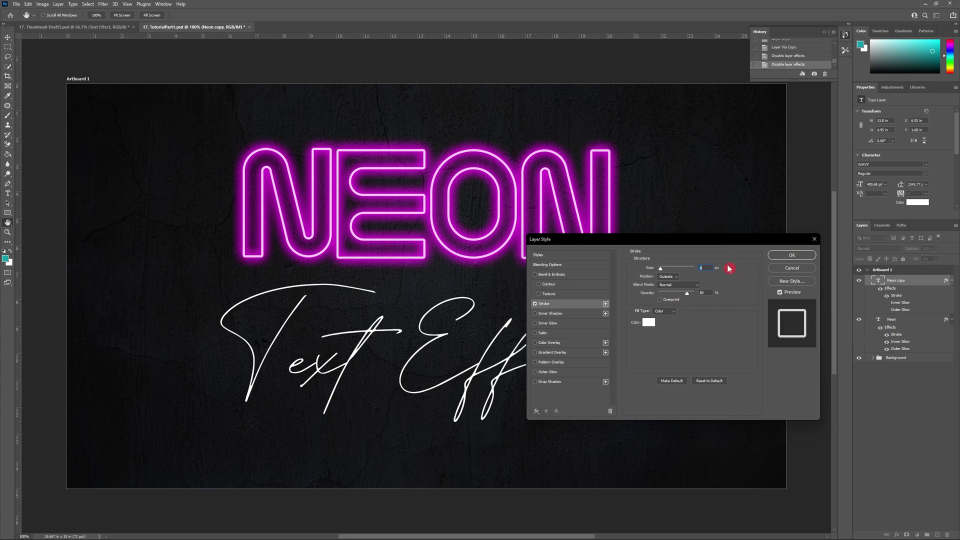
click(787, 258)
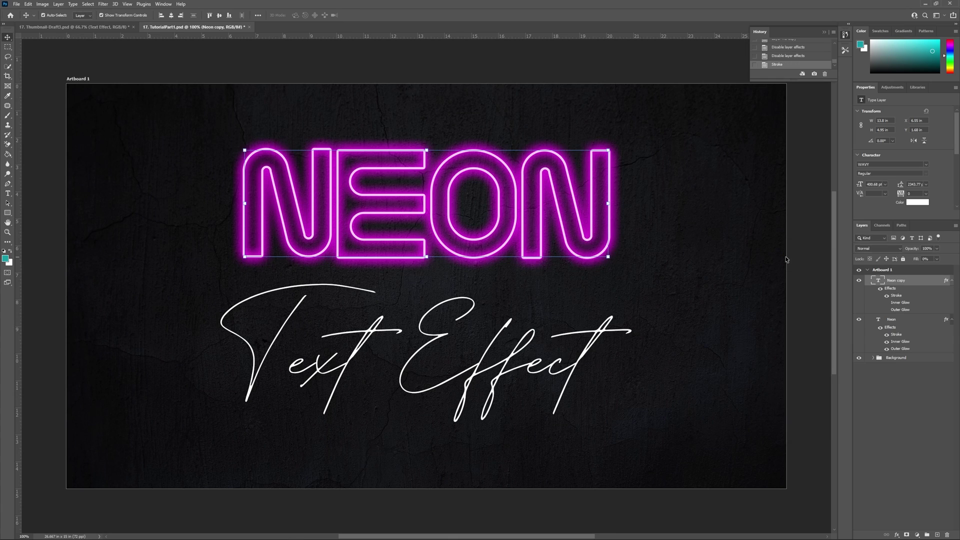
Step: Group the two NEON text layers, name the group Neon and deselect it
shift+click(900, 319)
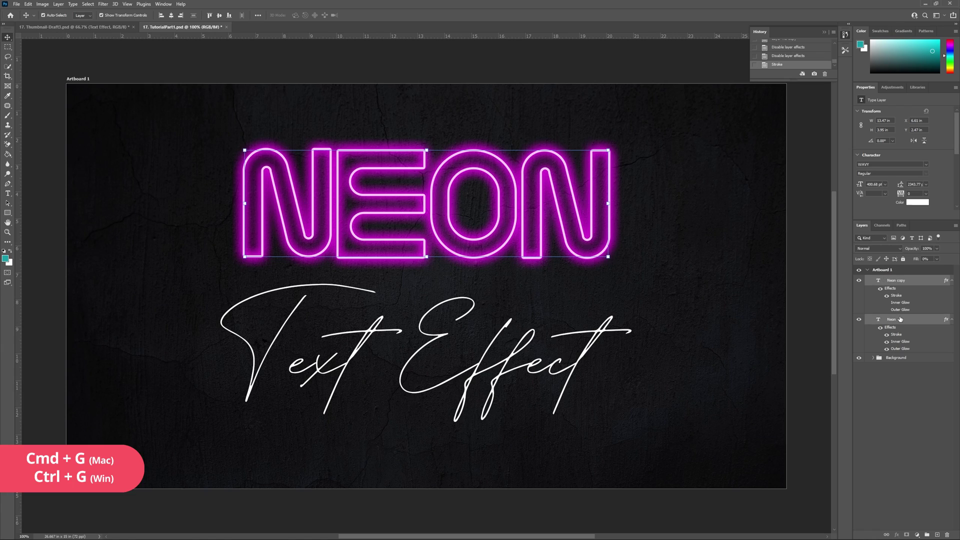
key(ctrl+g)
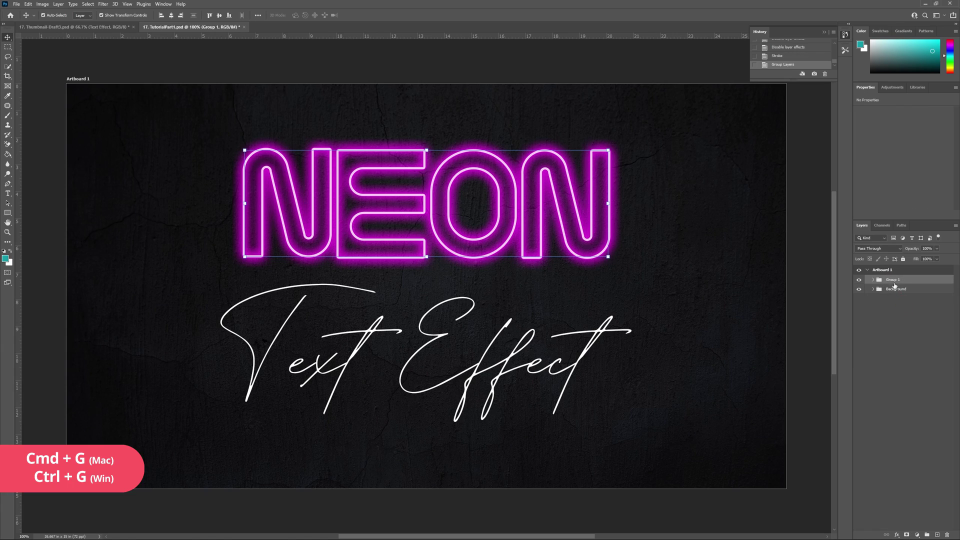
double_click(893, 280)
text(Neon)
click(886, 333)
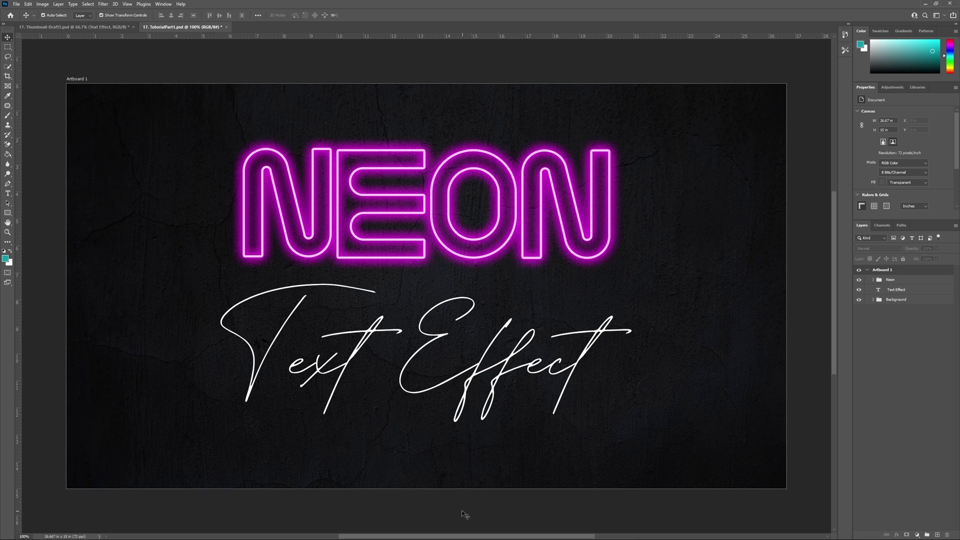
Step: Add a Color Overlay to the Text Effect layer with cyan color 00fffc
click(475, 382)
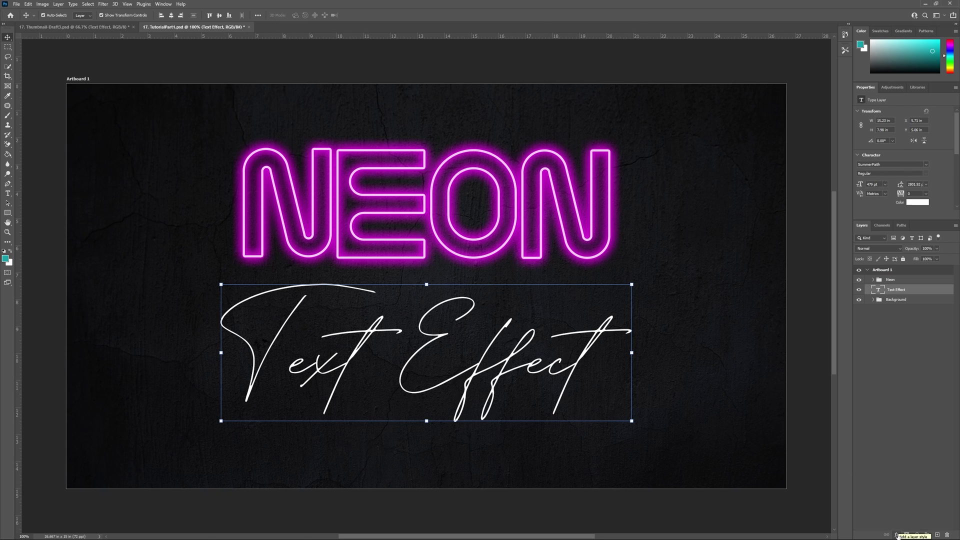
click(898, 534)
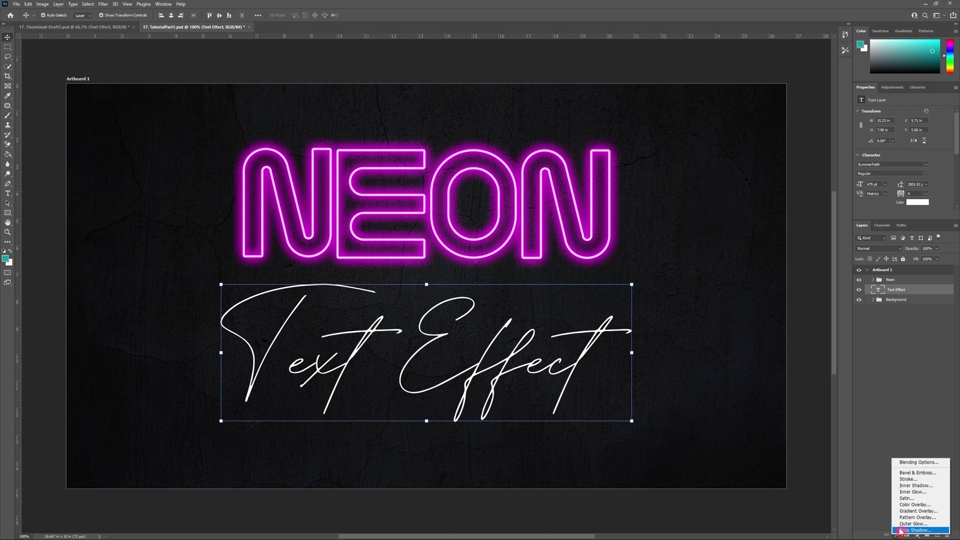
click(935, 506)
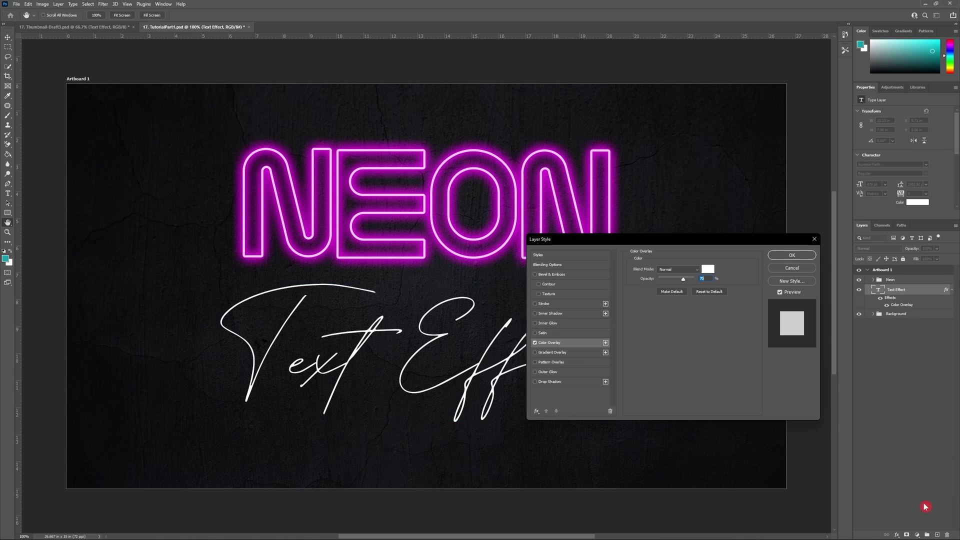
click(707, 268)
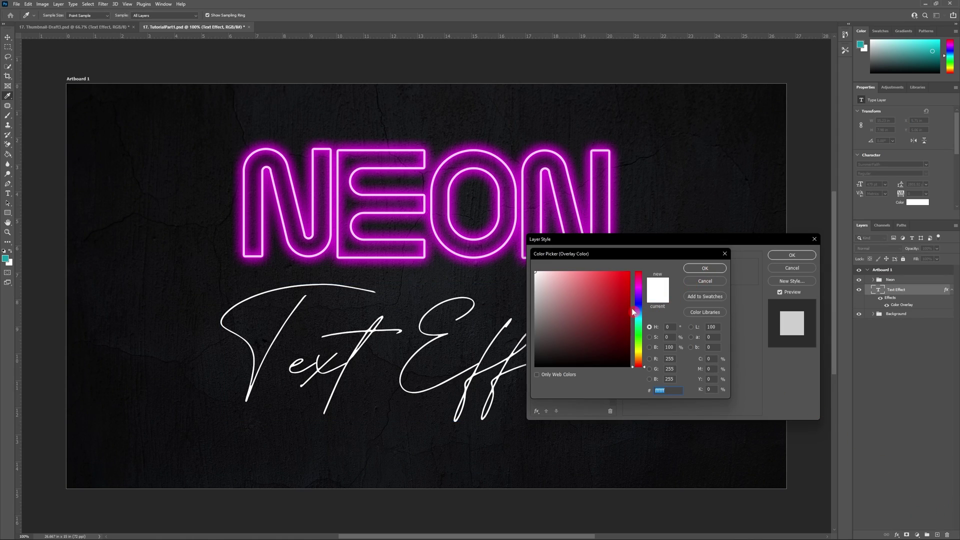
drag(632, 309, 641, 320)
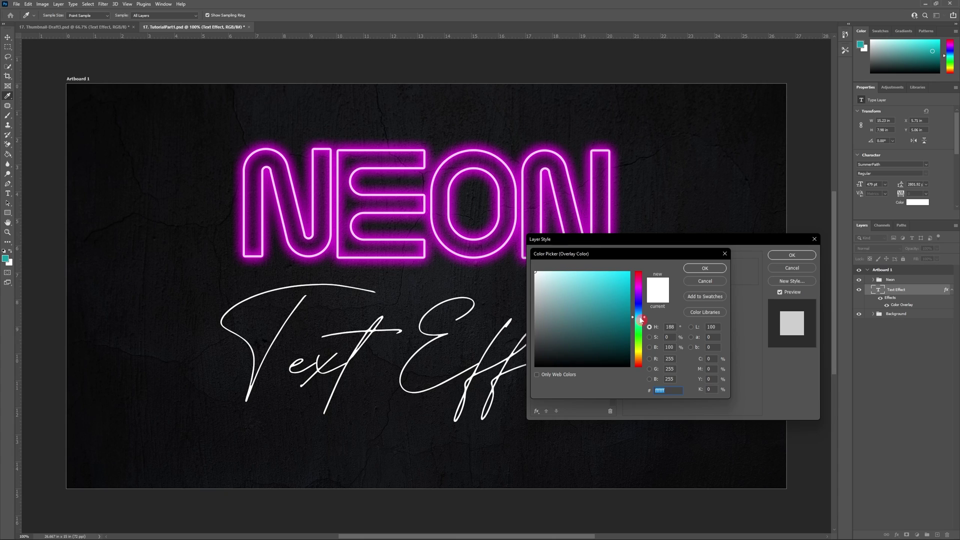
text(00fffc)
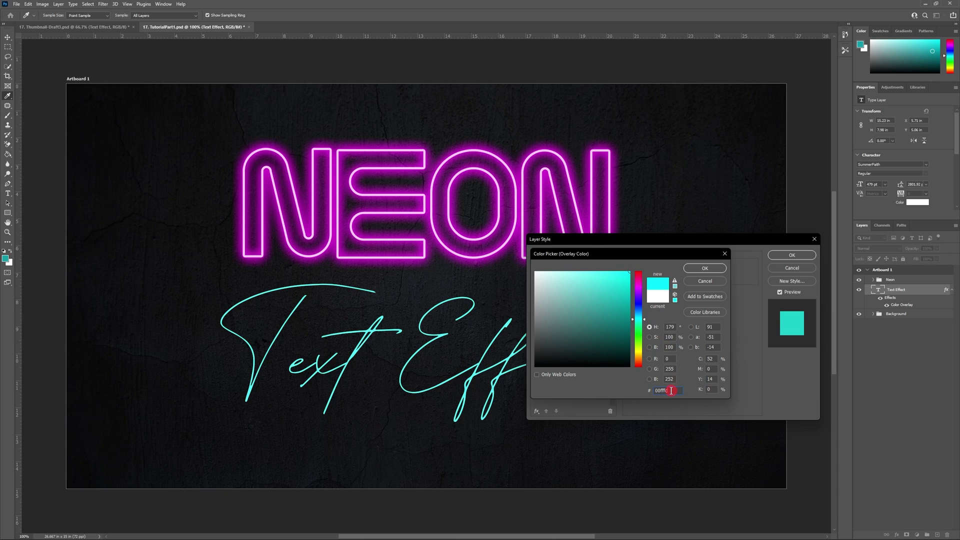
click(704, 268)
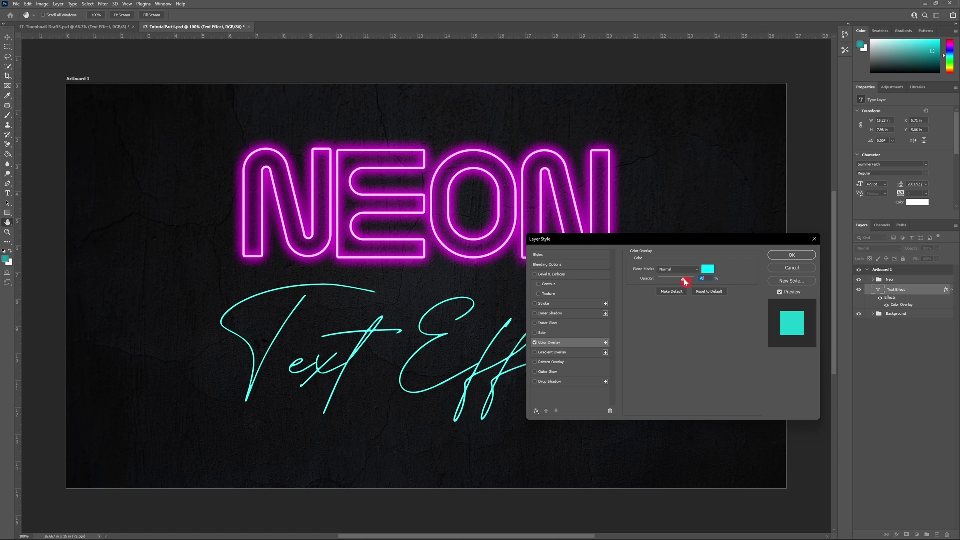
Step: Set the Color Overlay opacity to 80% and add an Inner Glow using Linear Dodge (Add) at 100% opacity
drag(684, 282, 688, 282)
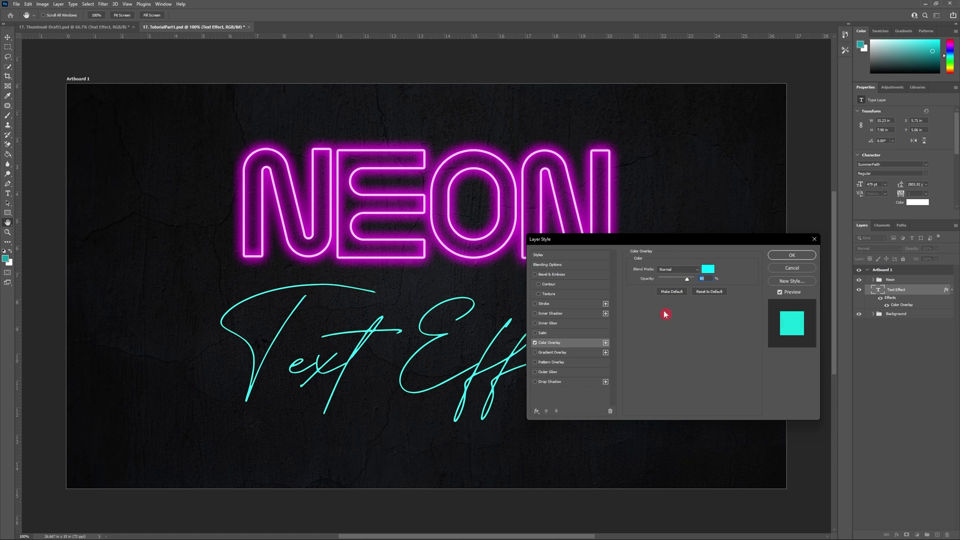
click(535, 324)
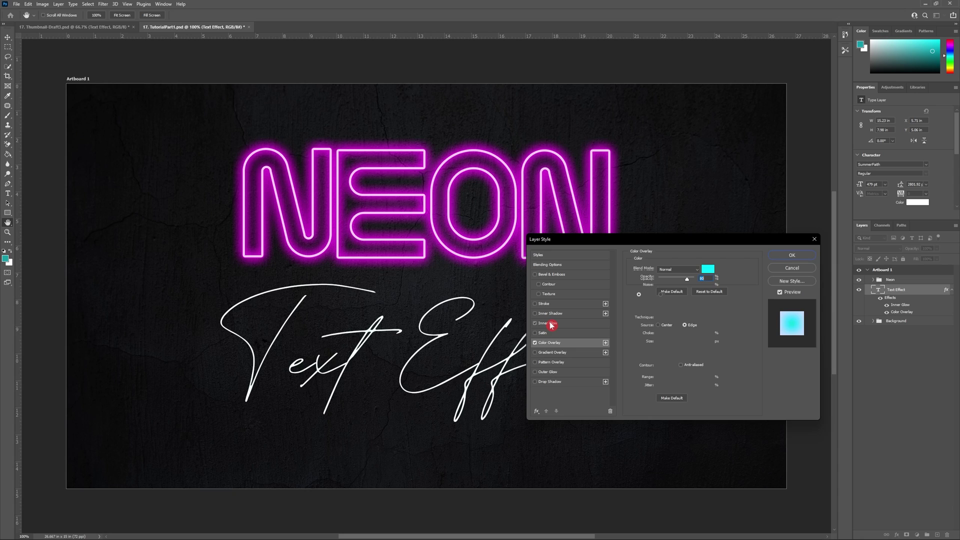
click(549, 323)
click(681, 269)
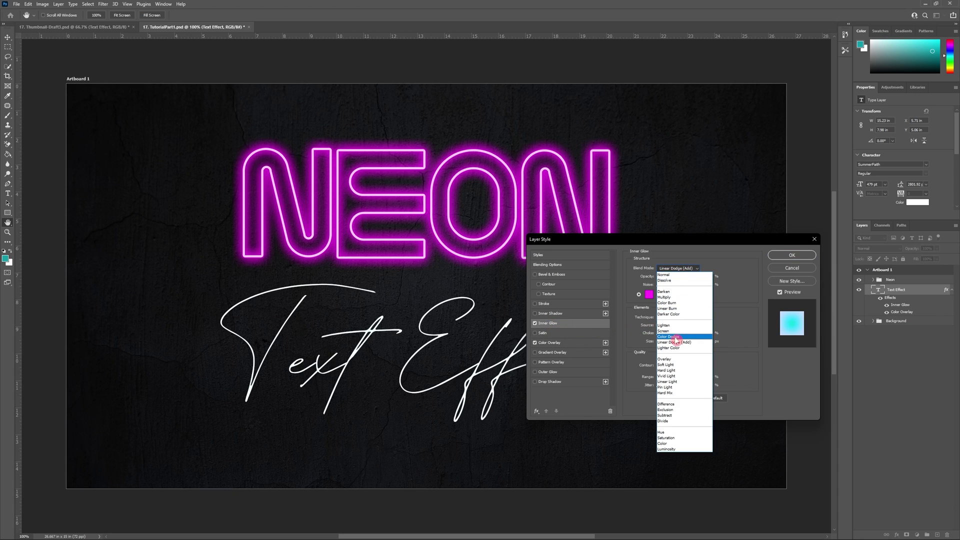
click(680, 342)
drag(687, 279, 695, 279)
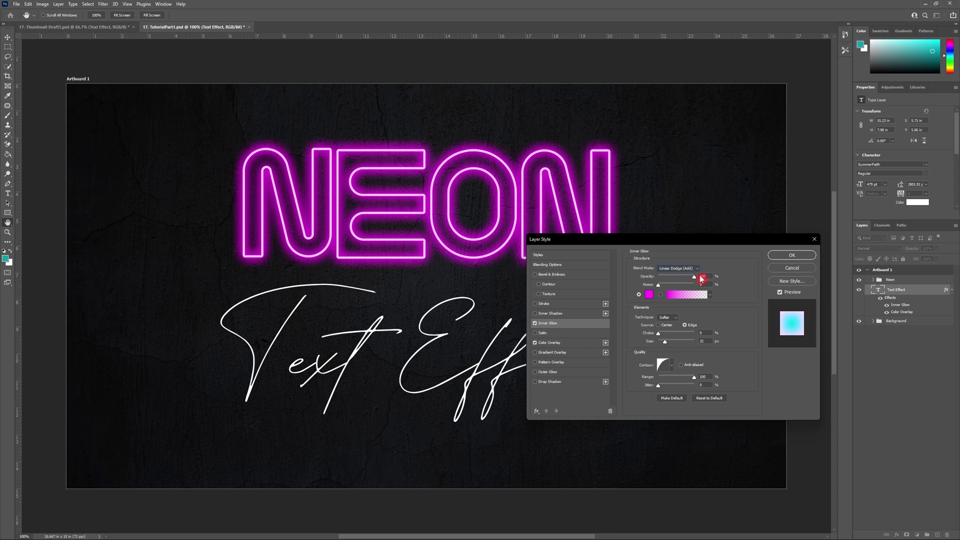
Step: Set the Inner Glow color to 00fffc and reduce its size to 24 px, checking the contour choice
click(648, 294)
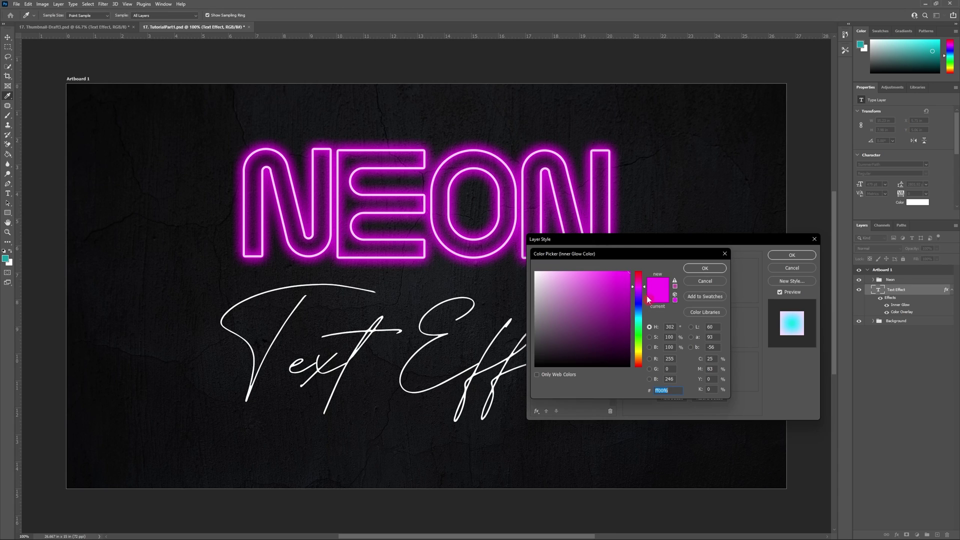
text(00fffc)
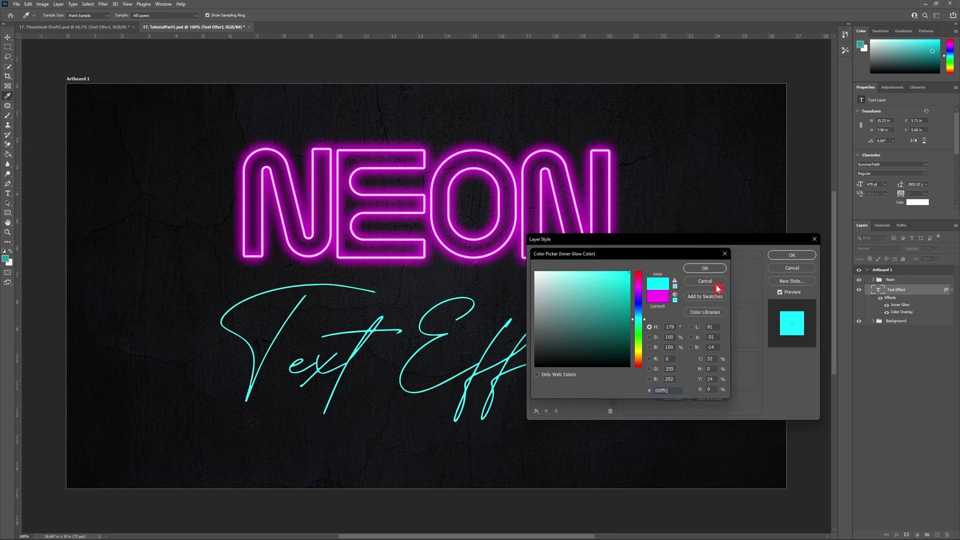
click(705, 269)
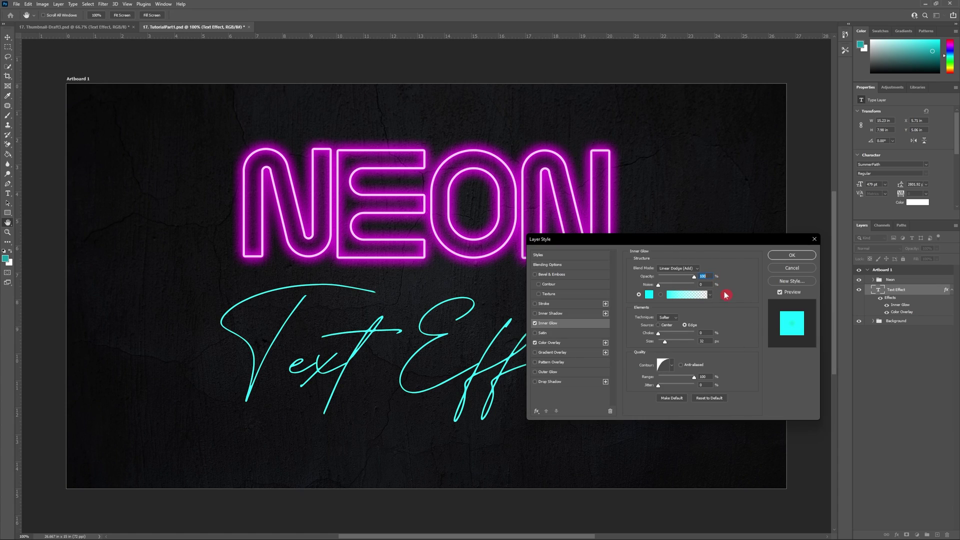
drag(667, 340, 664, 342)
click(672, 366)
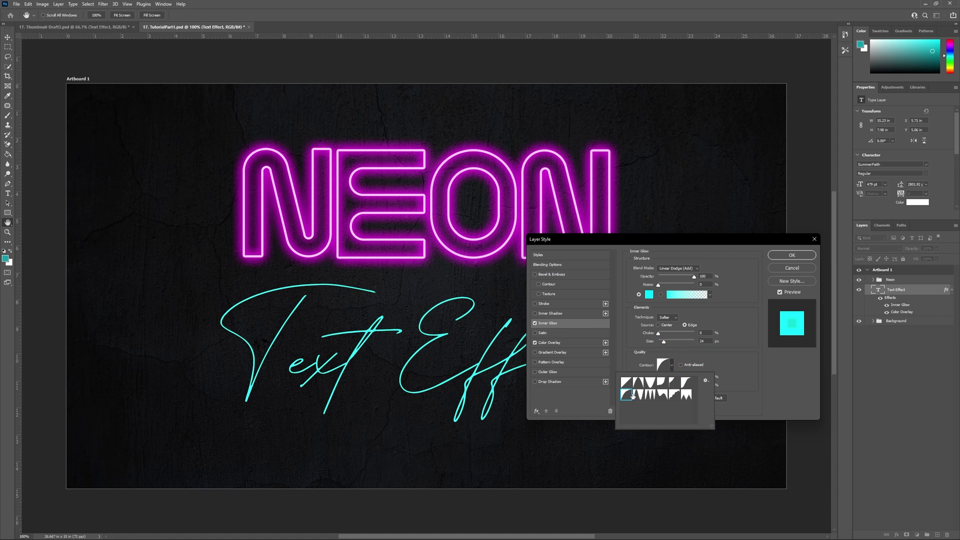
click(739, 365)
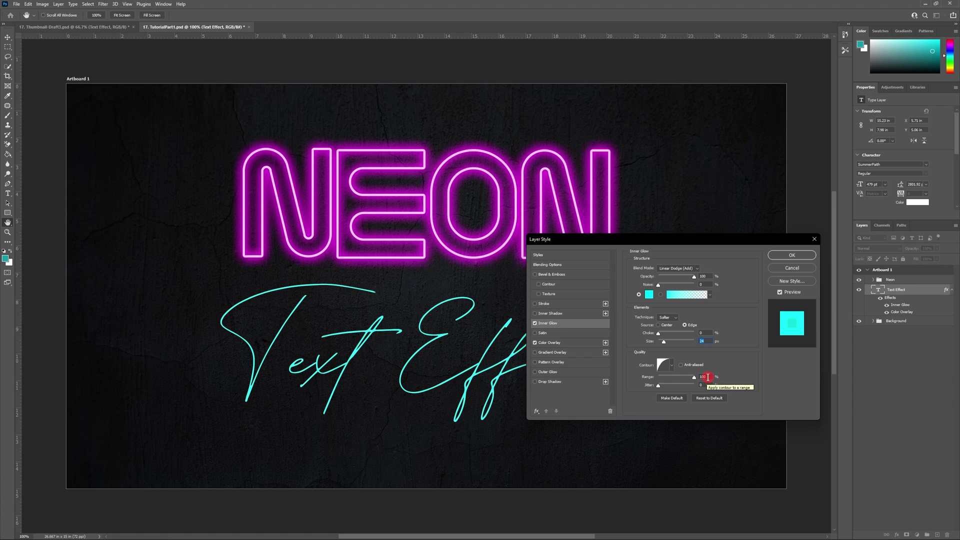
Step: Enable an Outer Glow on the Text Effect layer with the Linear Dodge (Add) blend mode
click(535, 373)
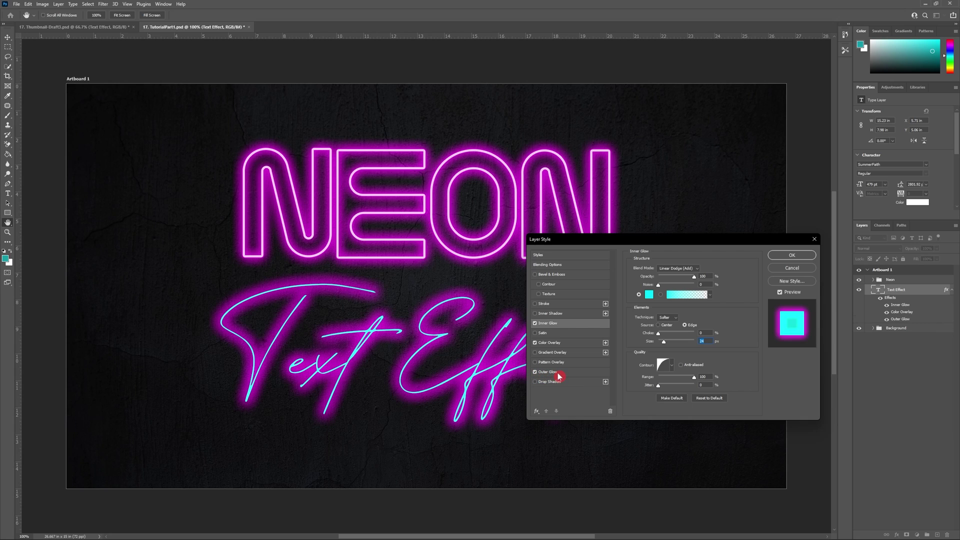
click(559, 373)
click(698, 270)
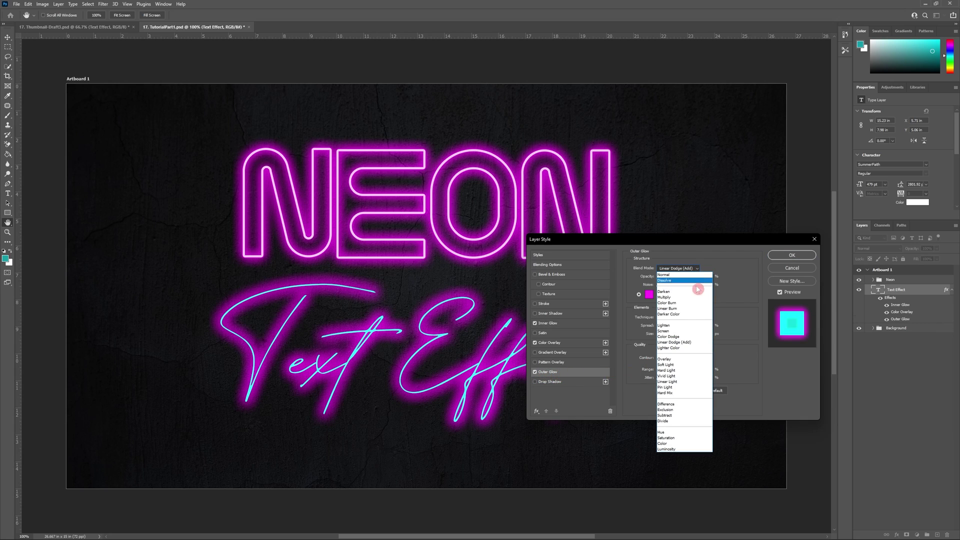
click(687, 345)
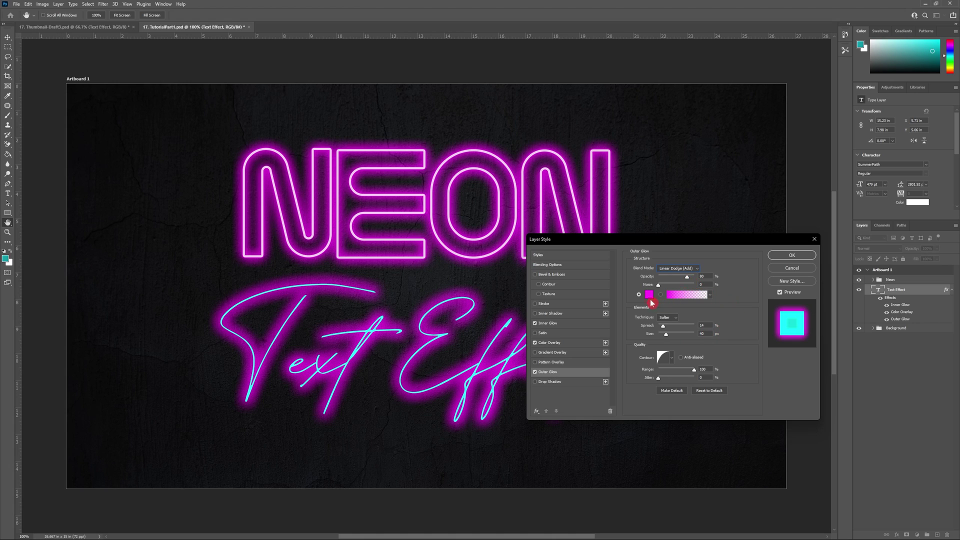
Step: Set the Outer Glow color to 00fffc and its size to 24 px, check the contour choice and apply the style
click(649, 295)
text(00fffc)
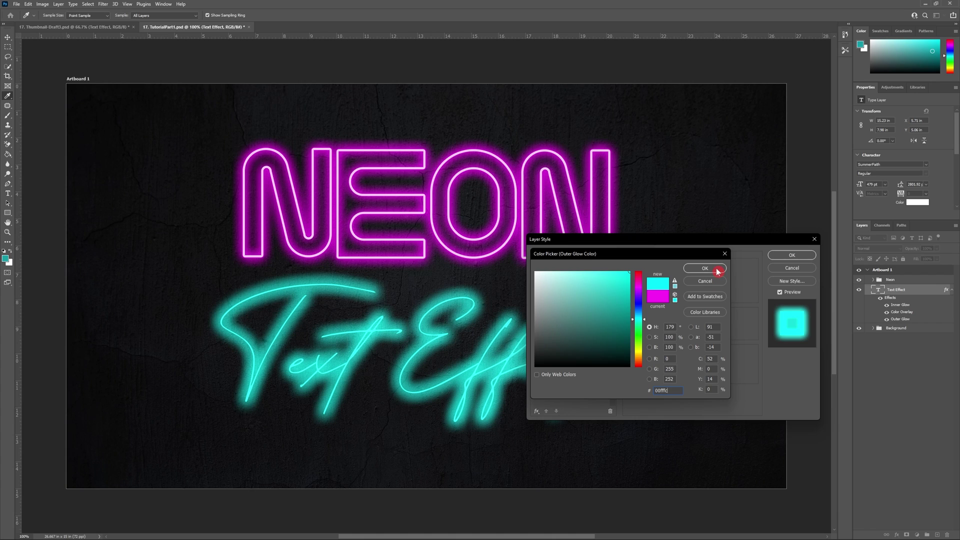
click(717, 270)
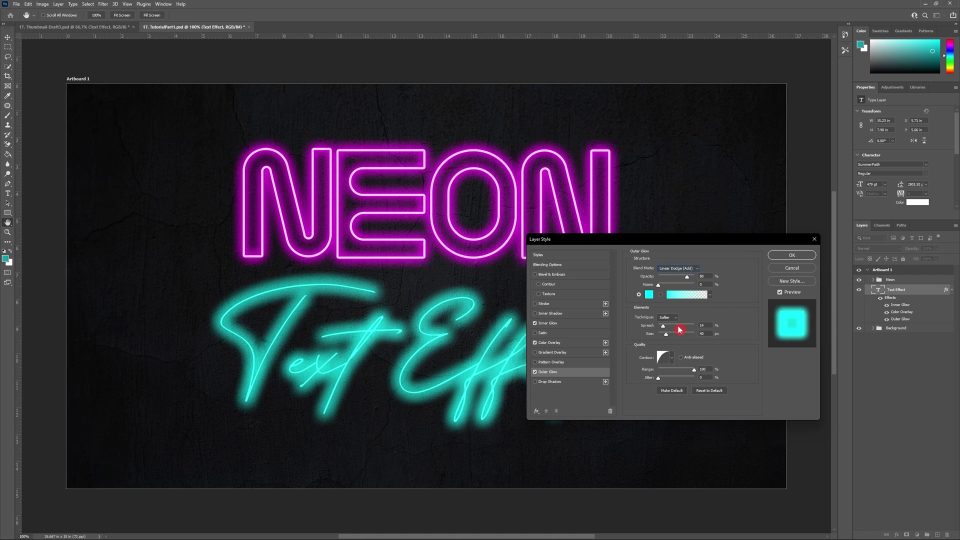
drag(669, 338, 664, 334)
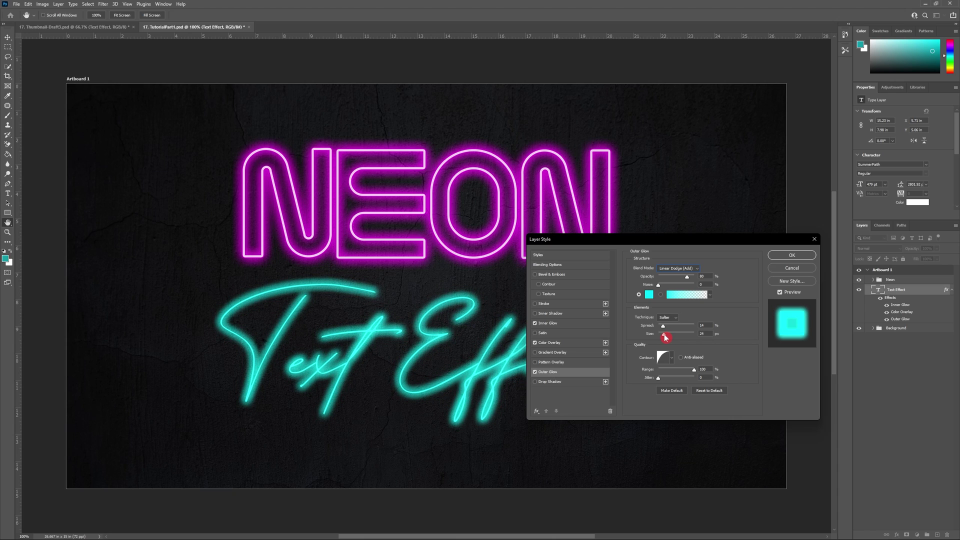
click(672, 357)
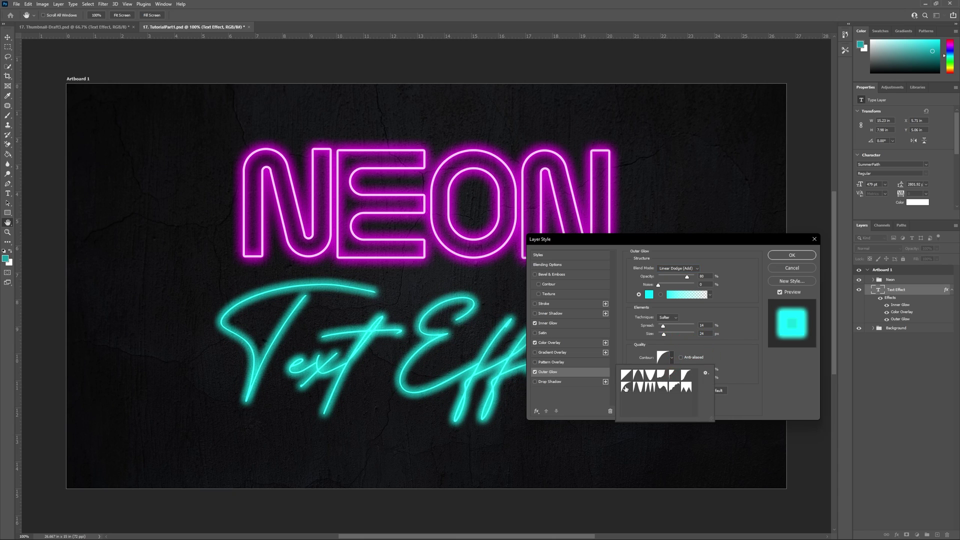
click(744, 357)
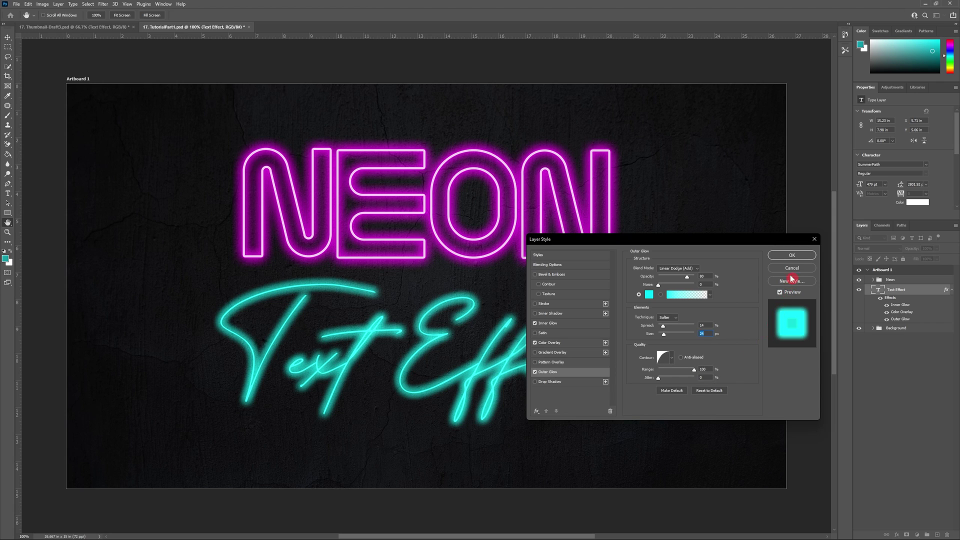
click(792, 256)
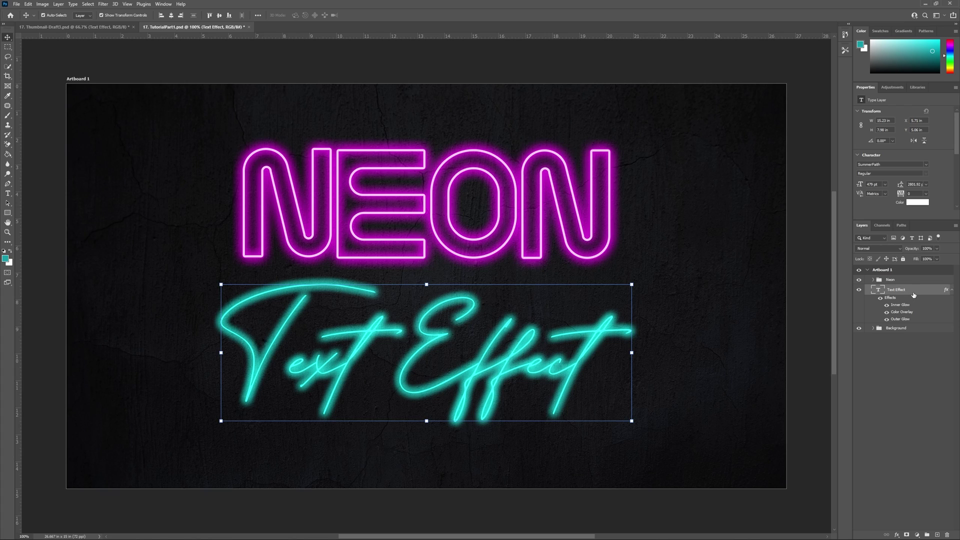
Step: Duplicate the Text Effect layer and hide the copy's Outer Glow and Inner Glow effects
key(ctrl+j)
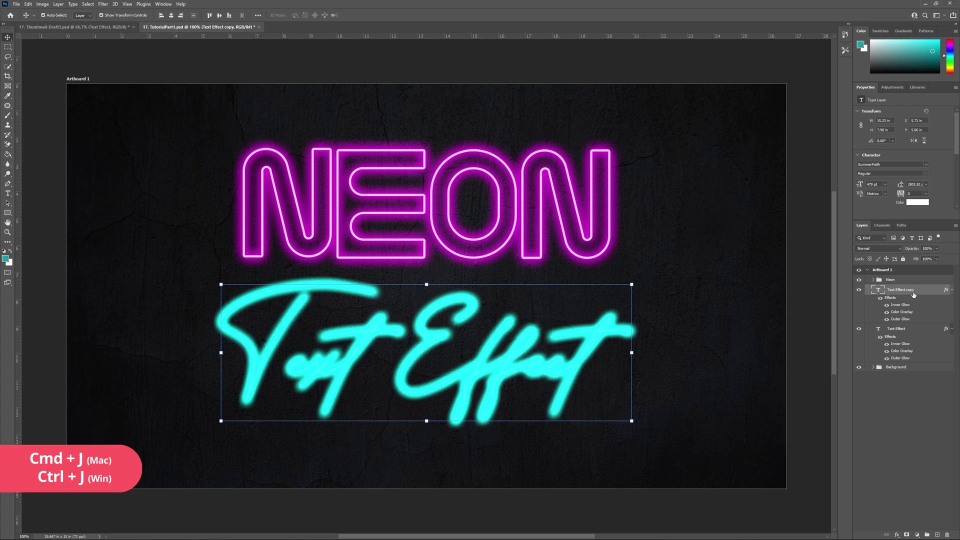
click(886, 319)
click(886, 304)
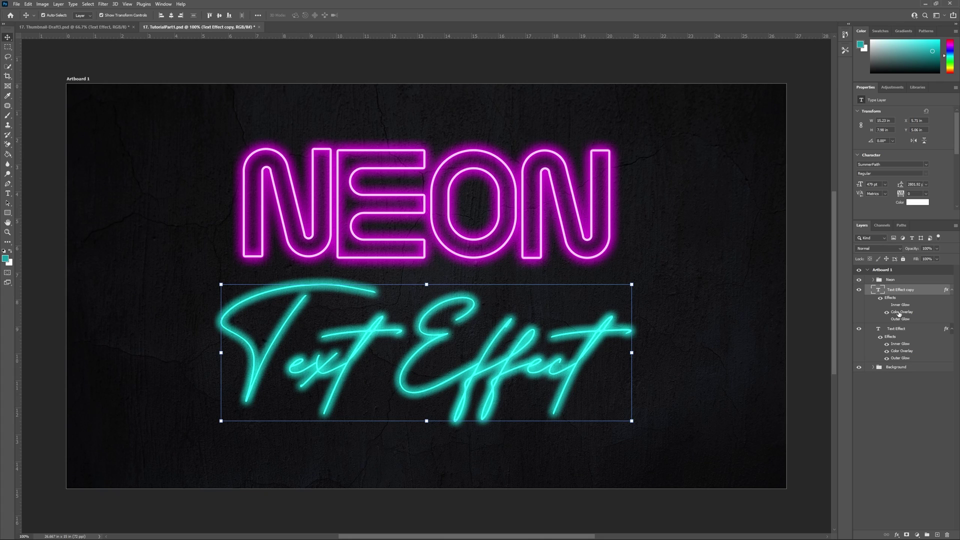
Step: Change the copied Text Effect layer's Color Overlay to white ffffff at 80% opacity and apply the style
double_click(899, 313)
click(706, 270)
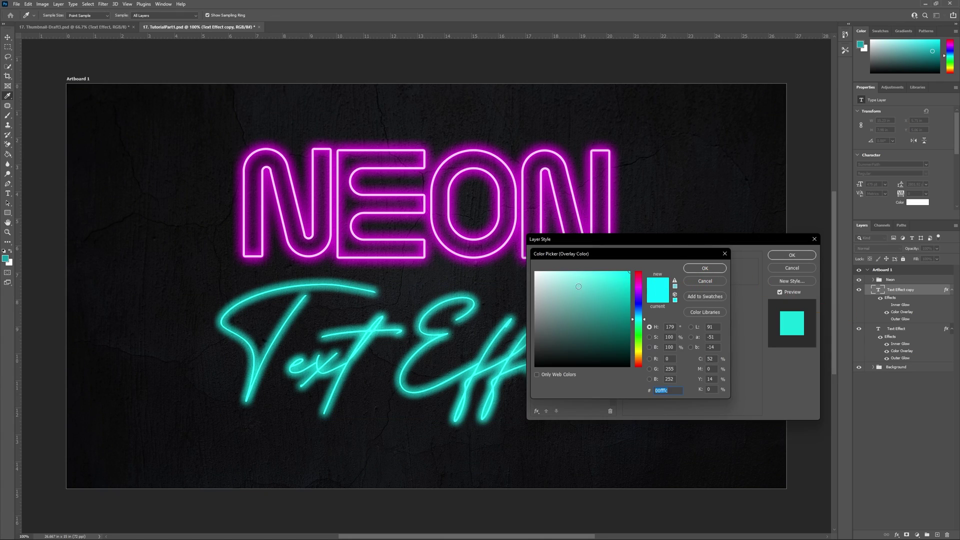
text(ffffff)
click(720, 270)
drag(686, 279, 688, 284)
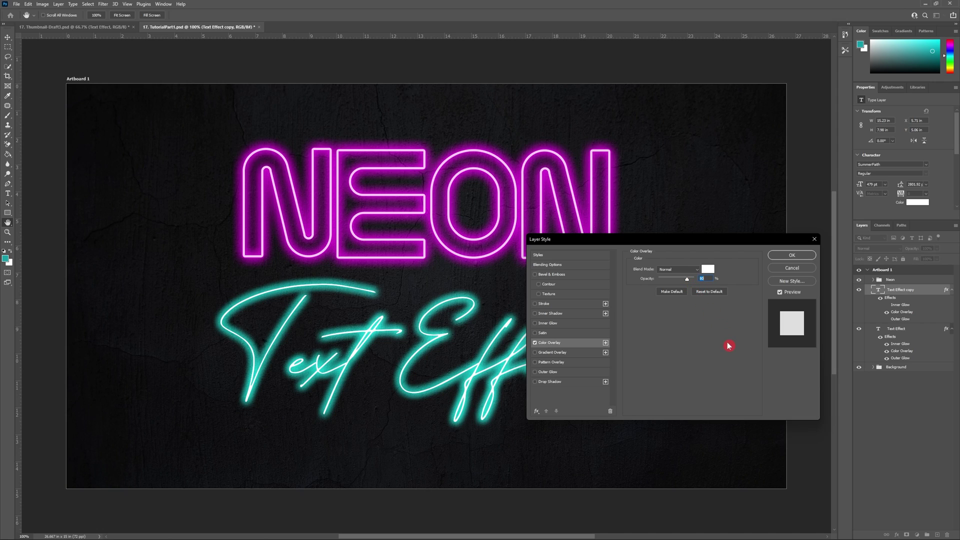
click(795, 255)
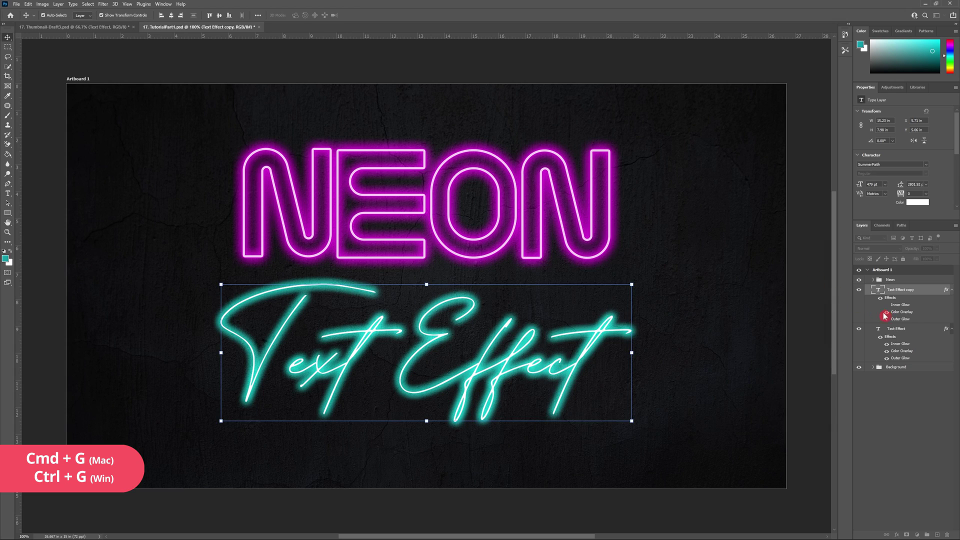
Step: Group the two Text Effect layers, name the group Text Effect and deselect it
shift+click(904, 328)
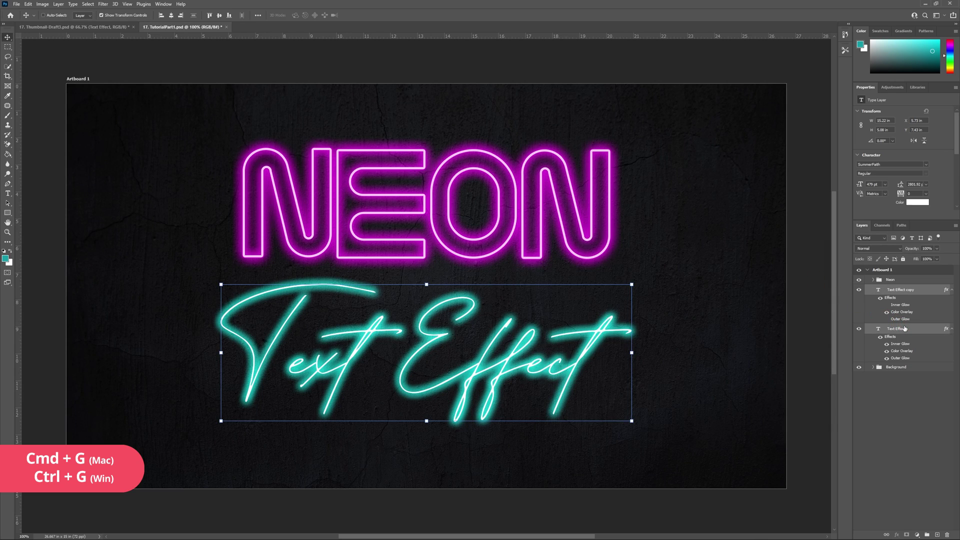
key(ctrl+g)
double_click(897, 289)
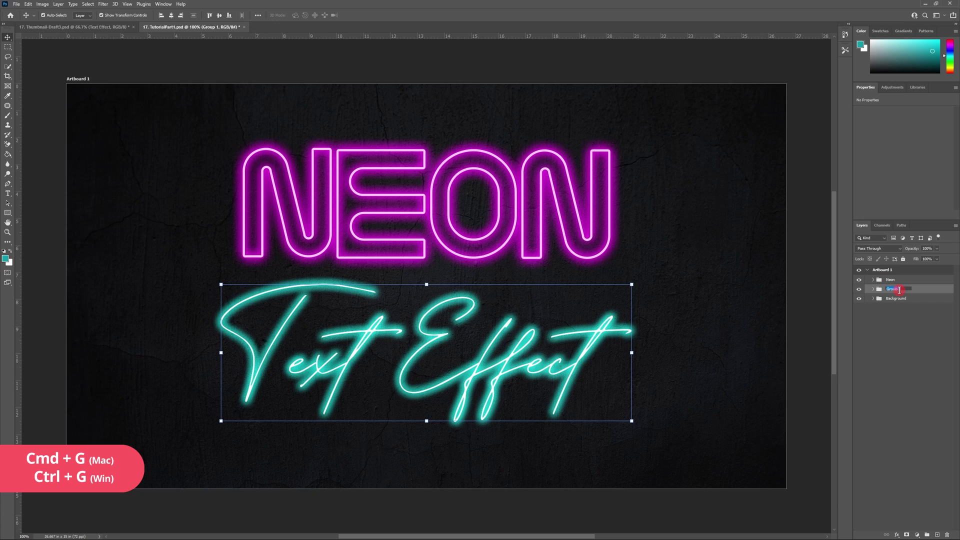
text(Text Effect)
click(909, 360)
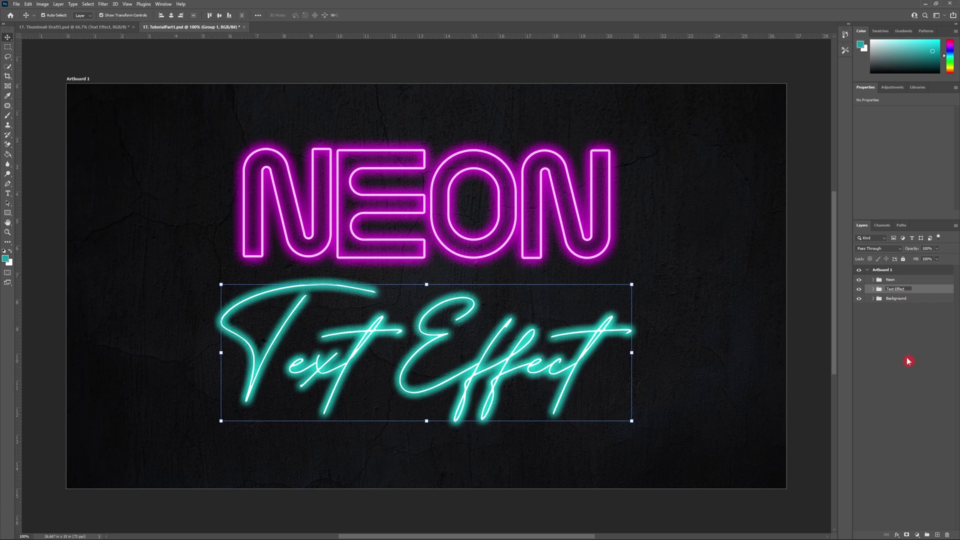
click(909, 359)
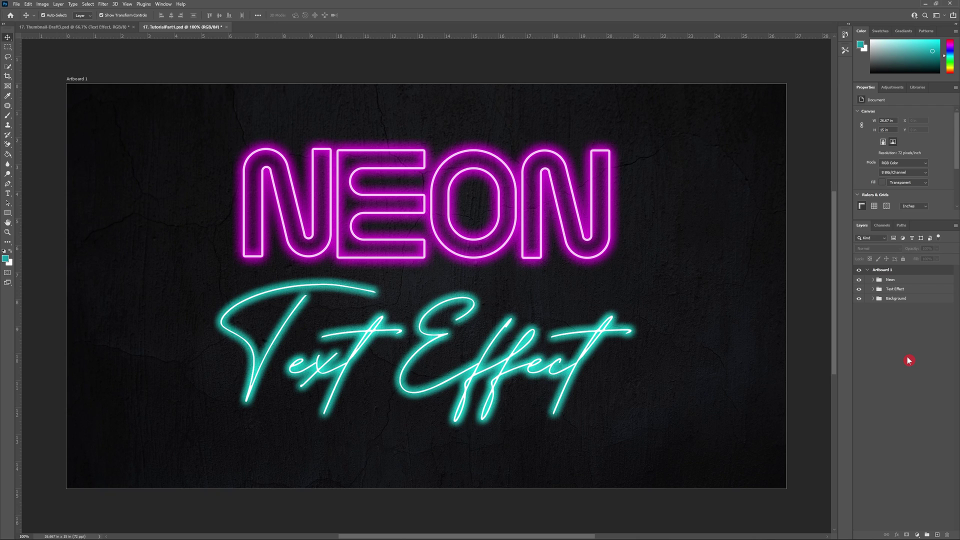
Step: Add a new empty layer and place it between the Text Effect and Background groups
click(845, 35)
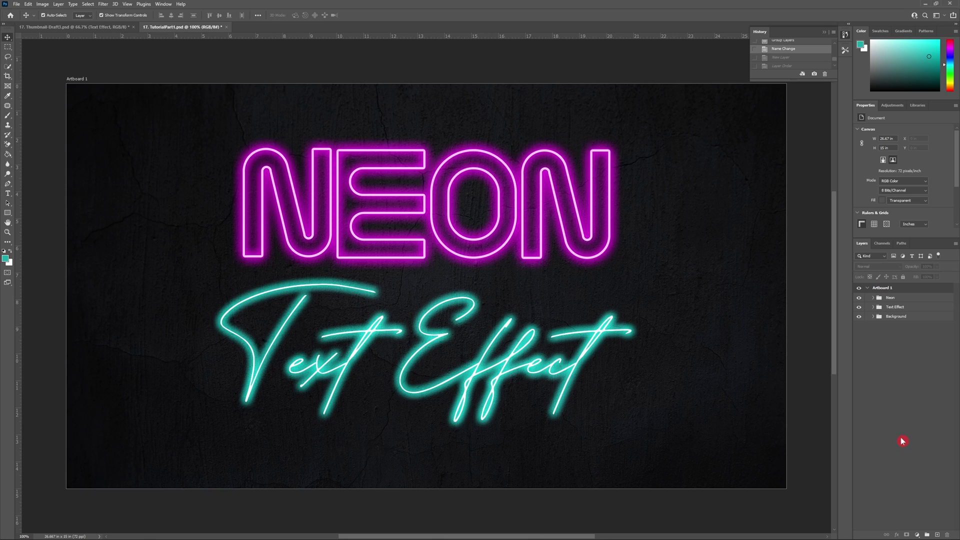
click(937, 534)
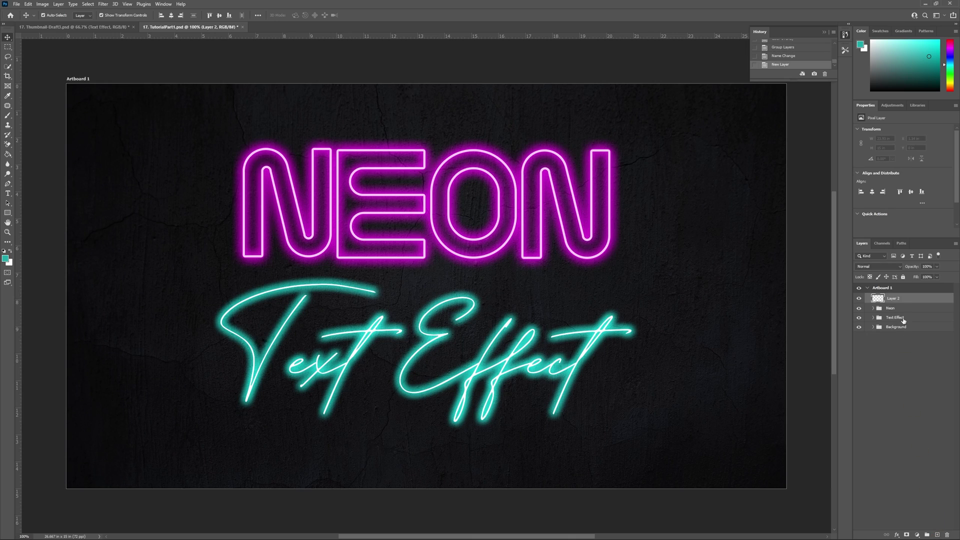
drag(900, 302, 896, 324)
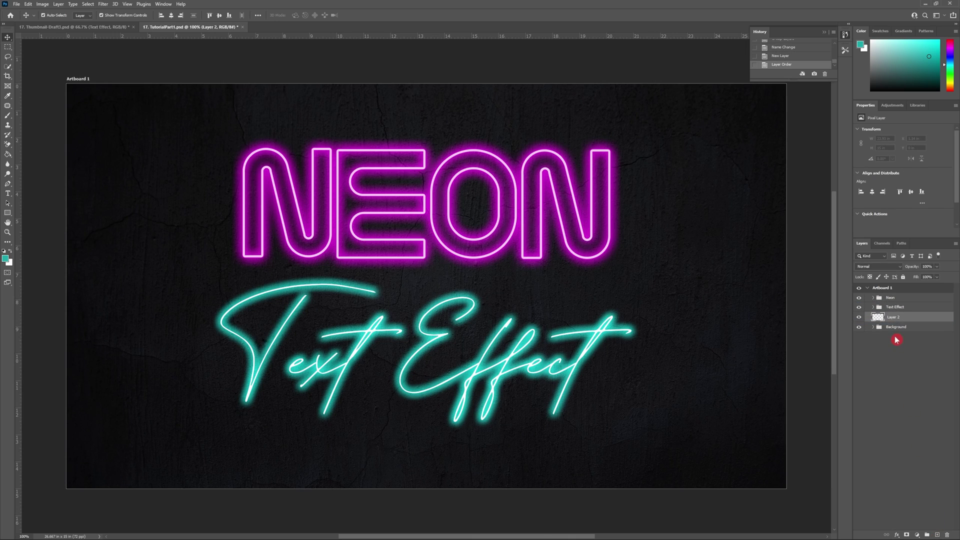
click(826, 32)
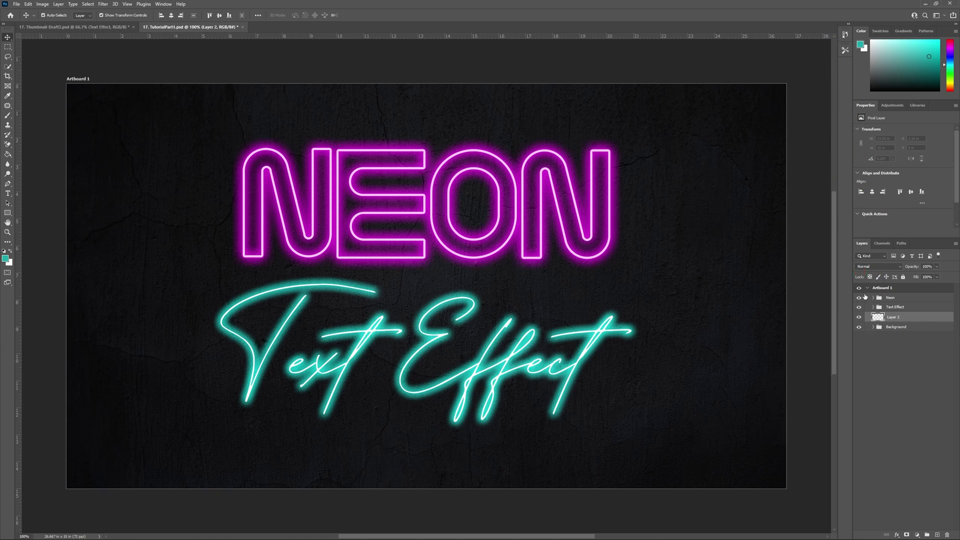
Step: Set up the Brush tool with the Soft Round brush at 300 px size and 0% hardness
key(b)
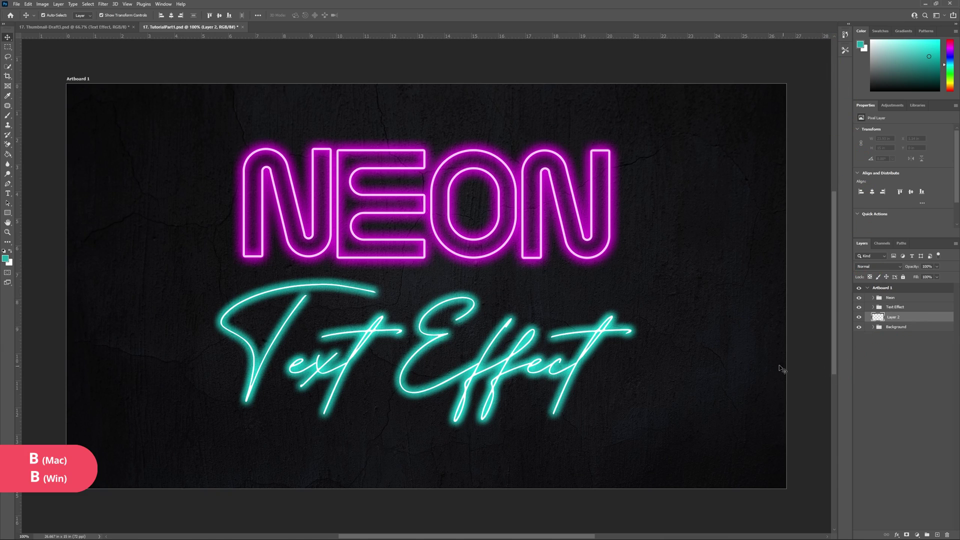
key(b)
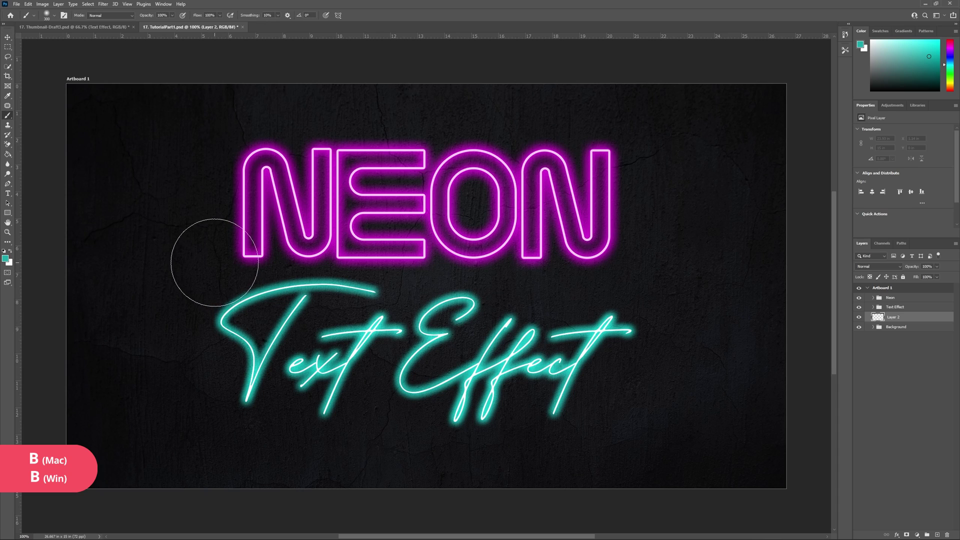
click(54, 16)
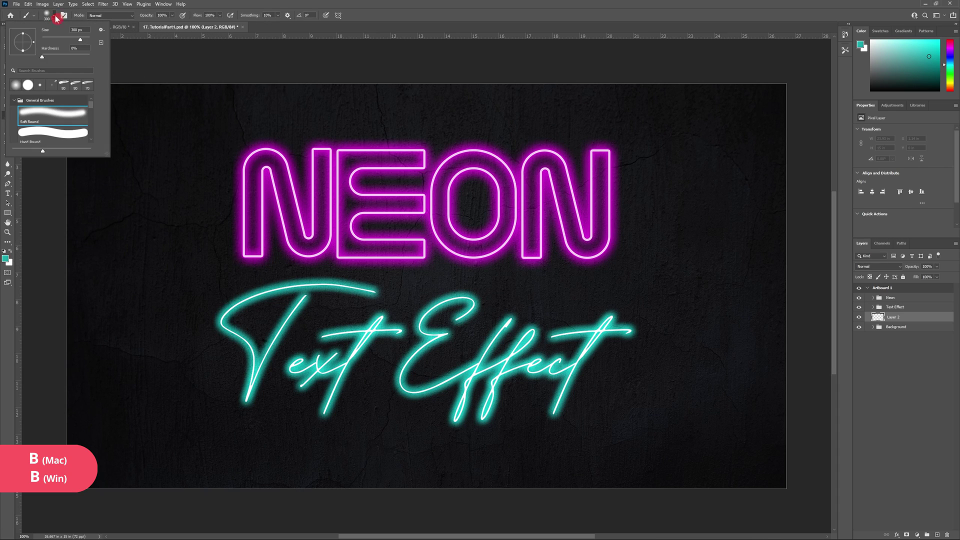
click(41, 115)
click(79, 41)
click(43, 58)
drag(42, 58, 35, 62)
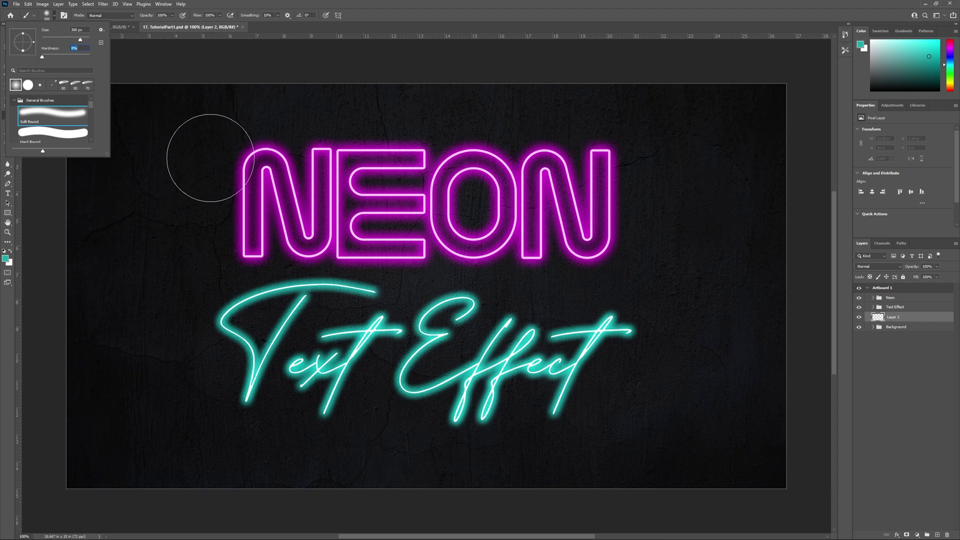
Step: Sample the magenta from the NEON lettering and paint a large soft patch of it behind the whole word on Layer 2
key(alt)
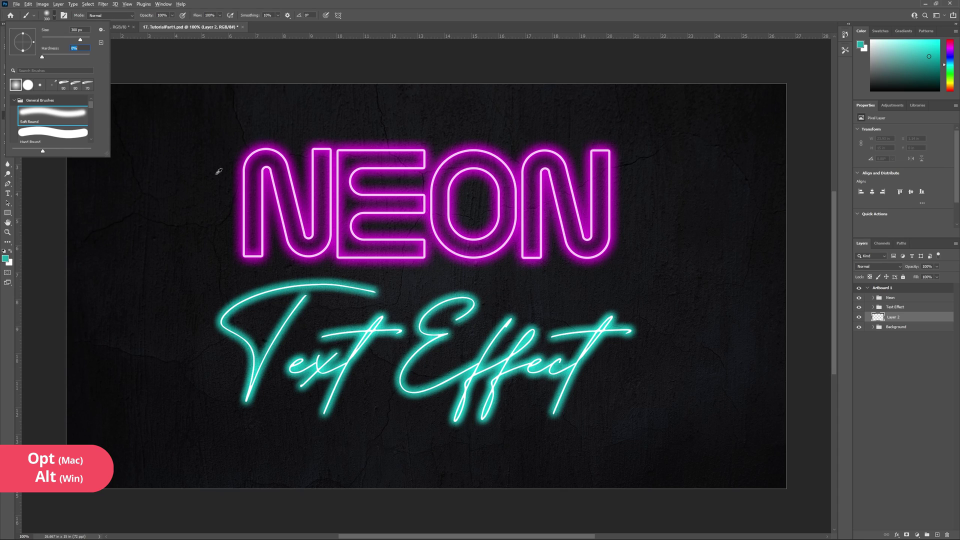
alt+click(245, 203)
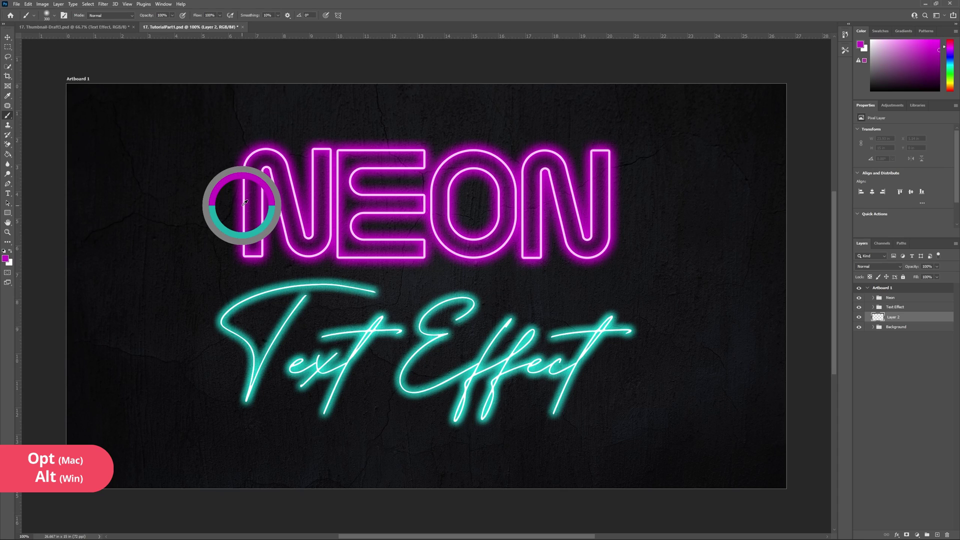
mouse_move(233, 253)
mouse_down()
mouse_move(231, 195)
mouse_move(245, 145)
mouse_move(275, 150)
mouse_move(300, 210)
mouse_move(319, 135)
mouse_move(460, 102)
mouse_move(561, 124)
mouse_move(620, 158)
mouse_move(616, 214)
mouse_move(561, 262)
mouse_move(488, 263)
mouse_move(409, 242)
mouse_move(300, 255)
mouse_move(235, 215)
mouse_move(499, 200)
mouse_move(588, 207)
mouse_move(643, 128)
mouse_move(670, 111)
mouse_move(681, 200)
mouse_move(547, 242)
mouse_move(238, 193)
mouse_move(182, 224)
mouse_move(188, 122)
mouse_move(379, 124)
mouse_move(389, 103)
mouse_up()
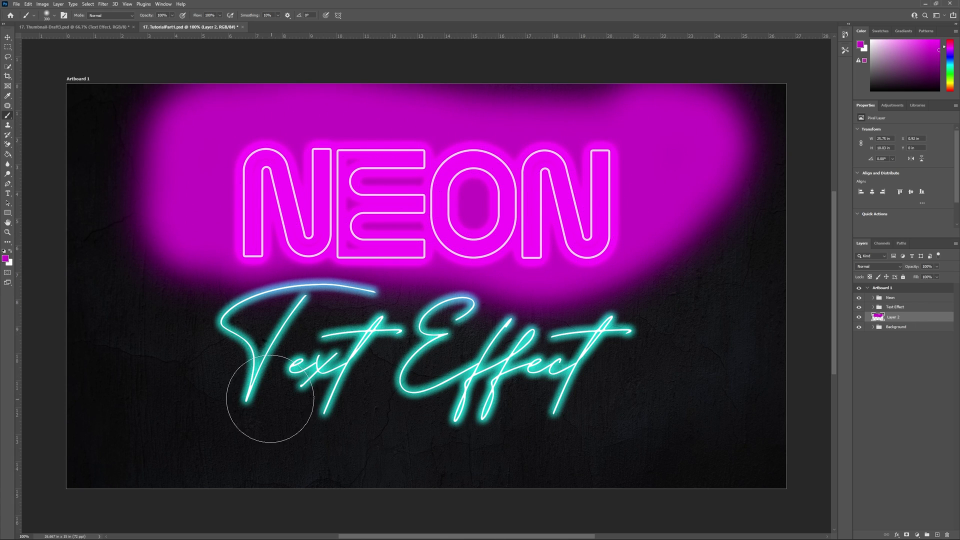
Step: Sample the teal from the Text Effect lettering and paint a large soft patch of it behind the script on Layer 2
alt+click(250, 380)
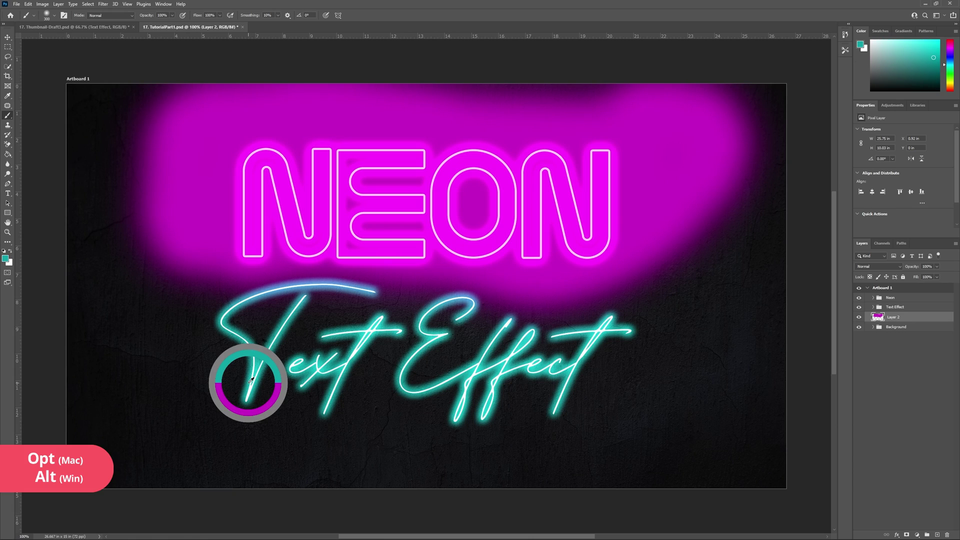
mouse_move(221, 328)
mouse_down()
mouse_move(238, 361)
mouse_move(199, 447)
mouse_move(230, 425)
mouse_move(247, 378)
mouse_move(286, 353)
mouse_up()
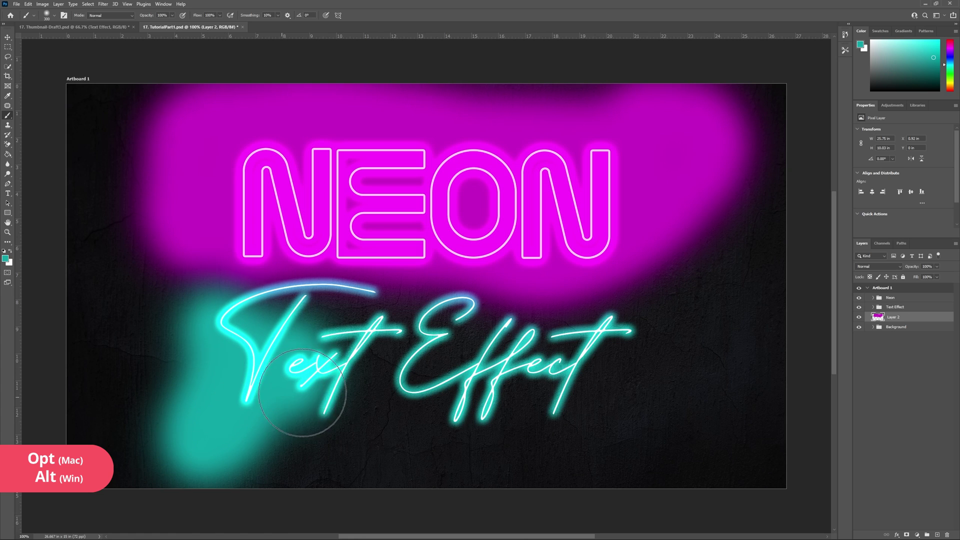
mouse_move(302, 393)
mouse_down()
mouse_move(277, 450)
mouse_move(356, 332)
mouse_move(399, 330)
mouse_move(312, 320)
mouse_move(215, 327)
mouse_move(253, 317)
mouse_move(163, 331)
mouse_move(213, 338)
mouse_move(272, 307)
mouse_move(498, 336)
mouse_move(440, 367)
mouse_move(456, 450)
mouse_move(451, 435)
mouse_move(503, 375)
mouse_move(539, 354)
mouse_move(556, 392)
mouse_move(550, 422)
mouse_move(593, 344)
mouse_move(611, 332)
mouse_move(671, 345)
mouse_move(598, 332)
mouse_move(624, 312)
mouse_move(653, 308)
mouse_move(505, 321)
mouse_move(433, 330)
mouse_move(272, 408)
mouse_move(254, 391)
mouse_move(399, 418)
mouse_move(485, 418)
mouse_move(553, 379)
mouse_up()
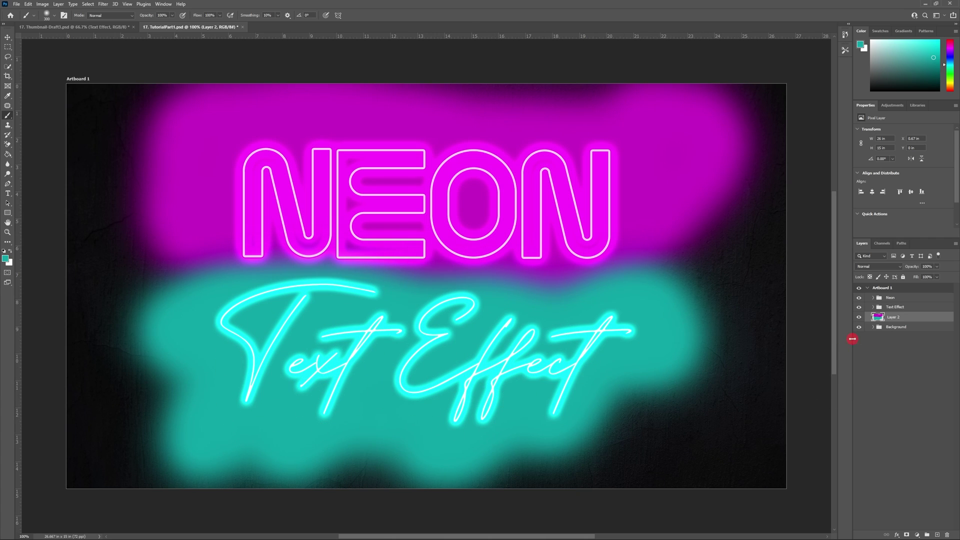
Step: Set the blend mode of the painted Layer 2 to Soft Light and deselect the layer
click(900, 268)
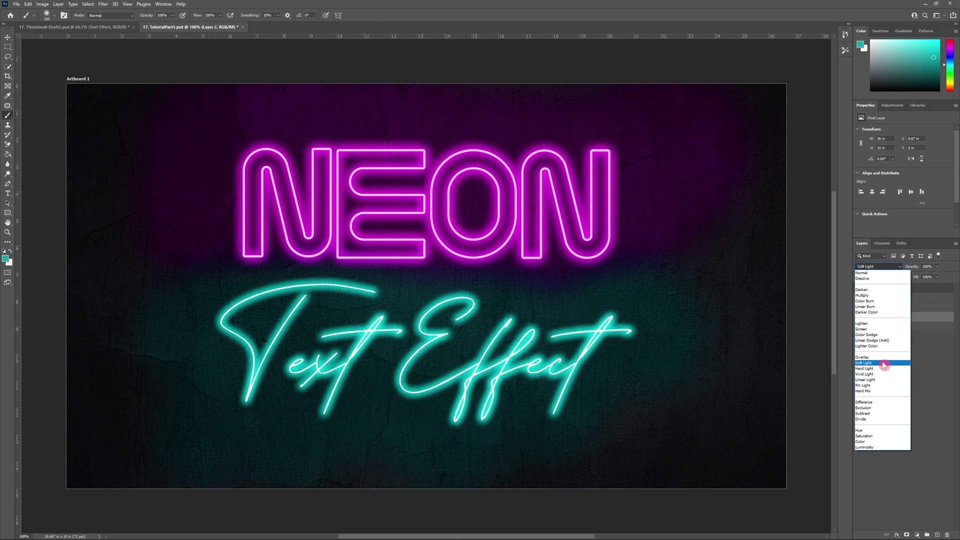
click(883, 364)
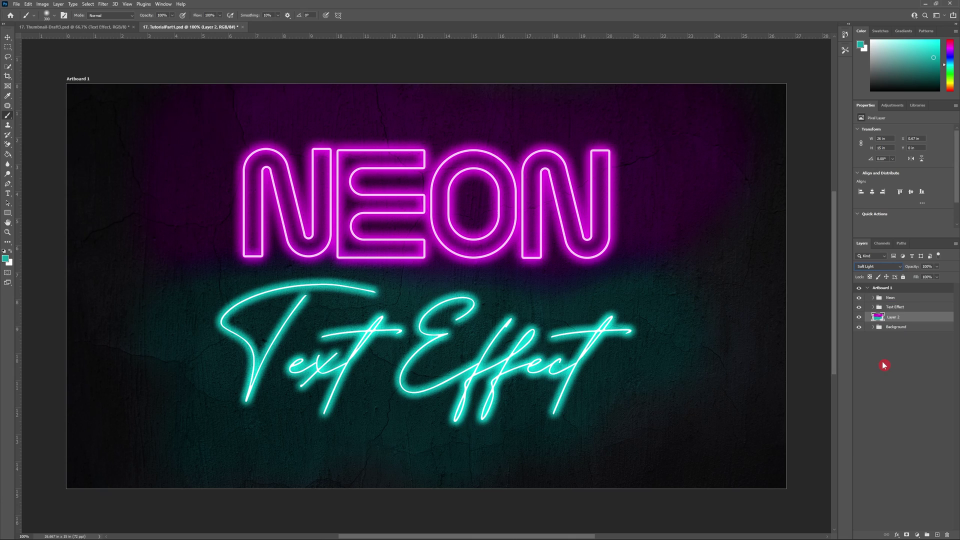
click(910, 404)
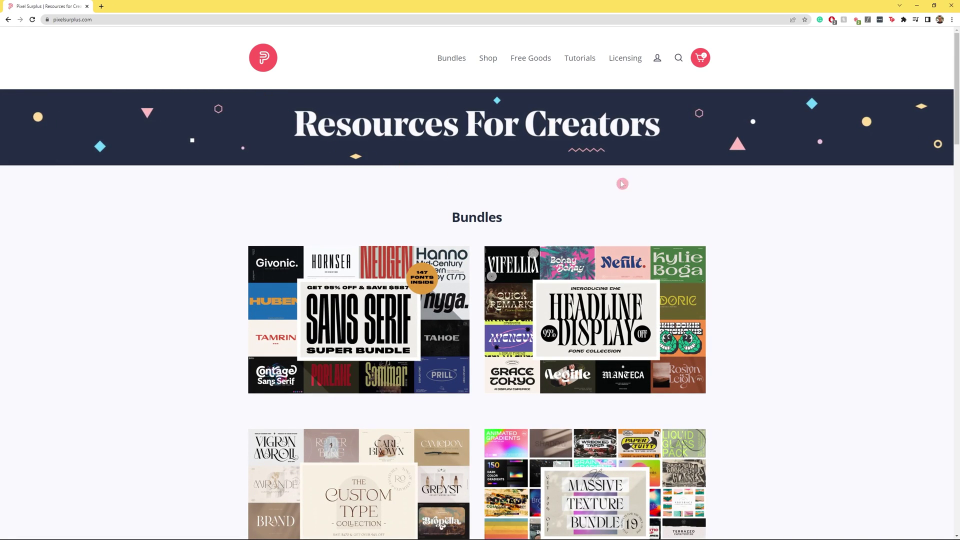
Step: Switch to the Pixel Surplus website in the browser, look through the home page and Free Goods, and open the Bundles collection
mouse_move(956, 88)
mouse_down()
mouse_move(932, 188)
mouse_move(939, 88)
mouse_up()
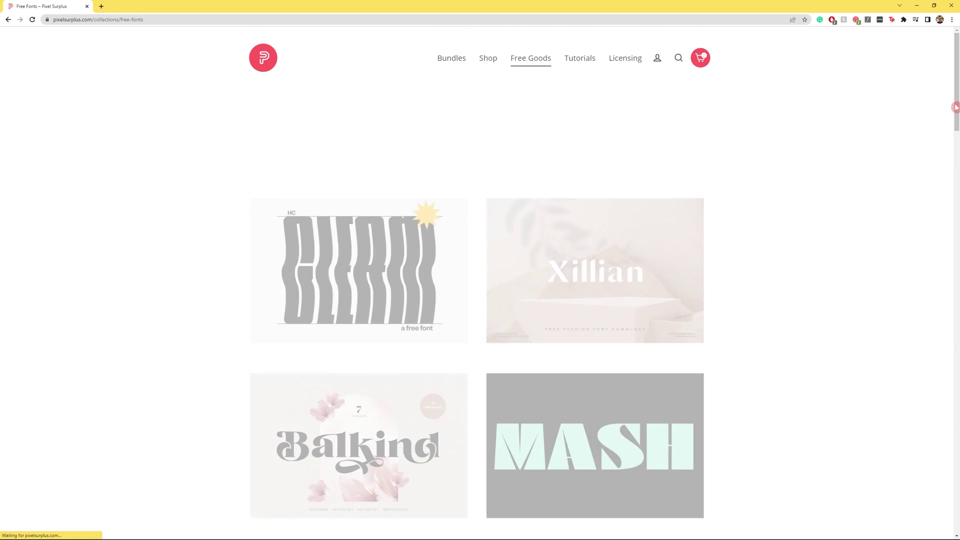
drag(956, 103, 948, 85)
click(462, 63)
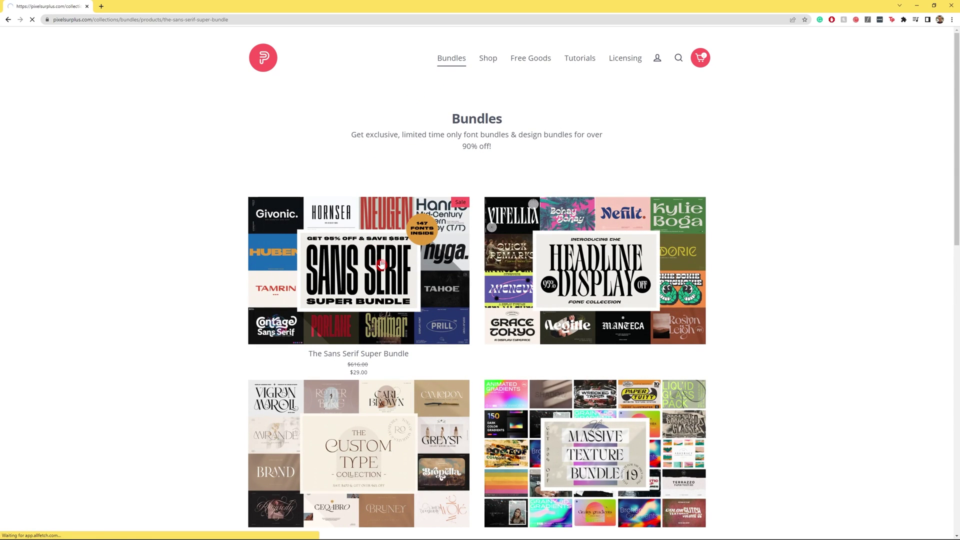
Step: Examine the font preview images of The Sans Serif Super Bundle one after another, from Givonic through Thyga and Huben to Hanno
click(271, 156)
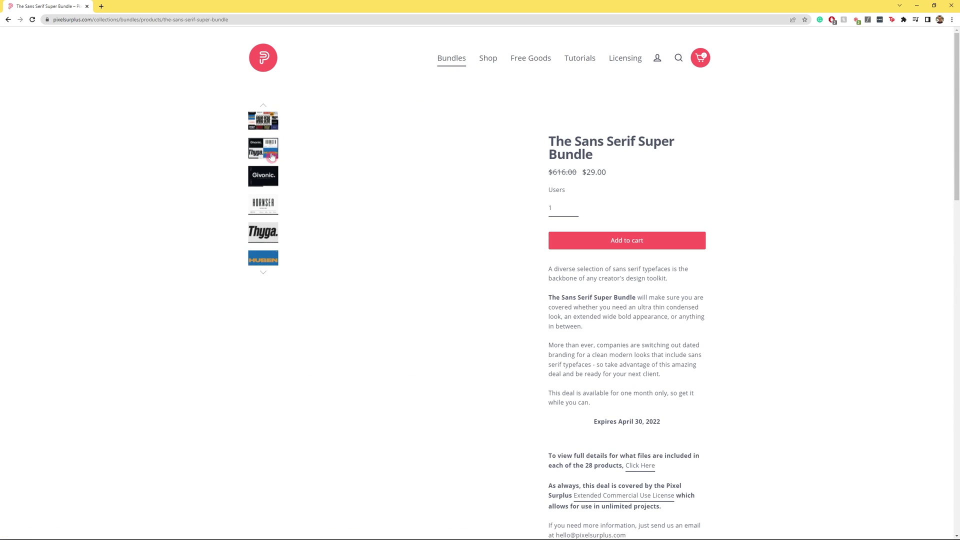
click(271, 157)
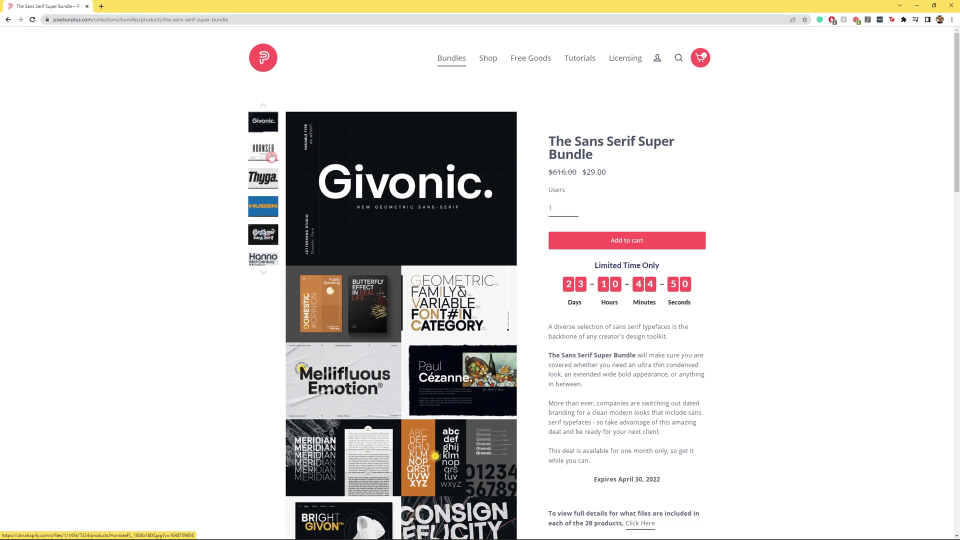
click(272, 157)
click(271, 156)
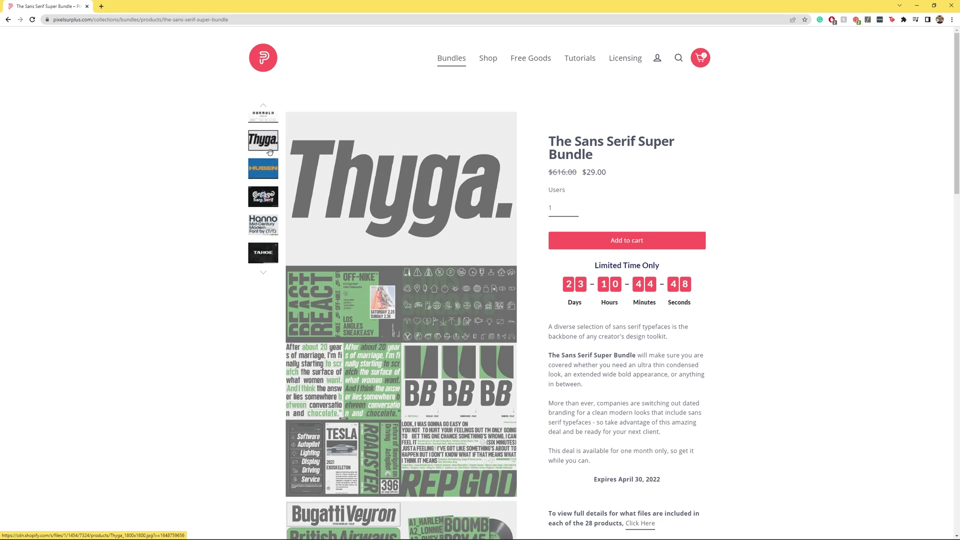
click(272, 156)
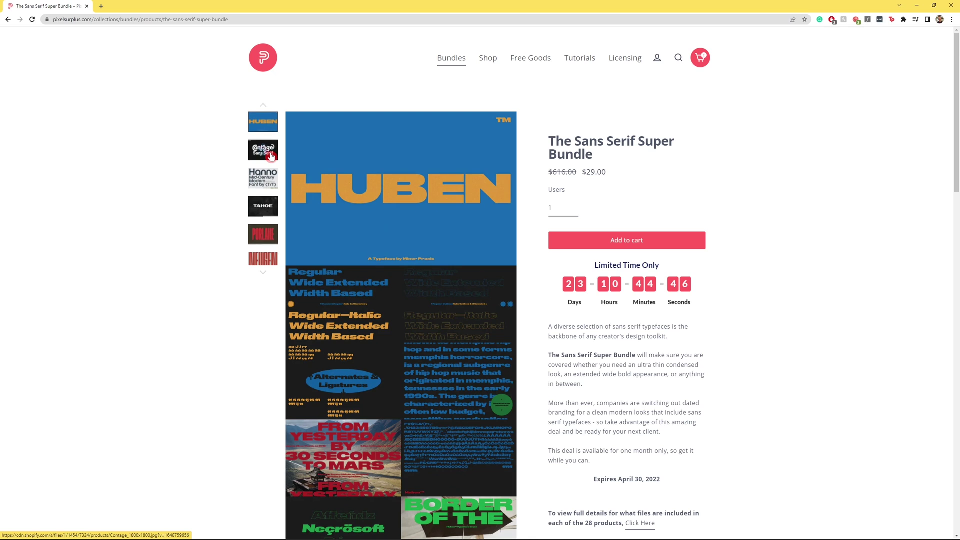
click(271, 156)
click(271, 156)
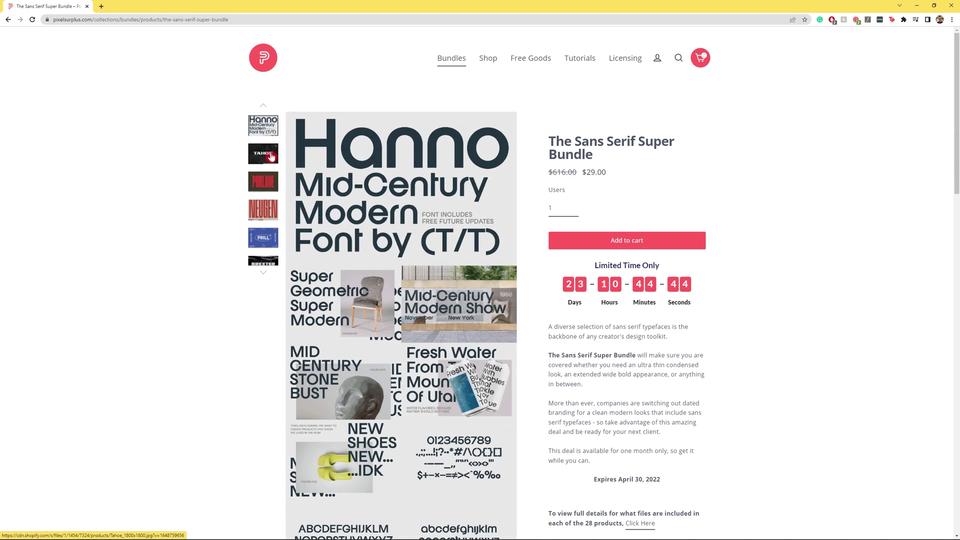